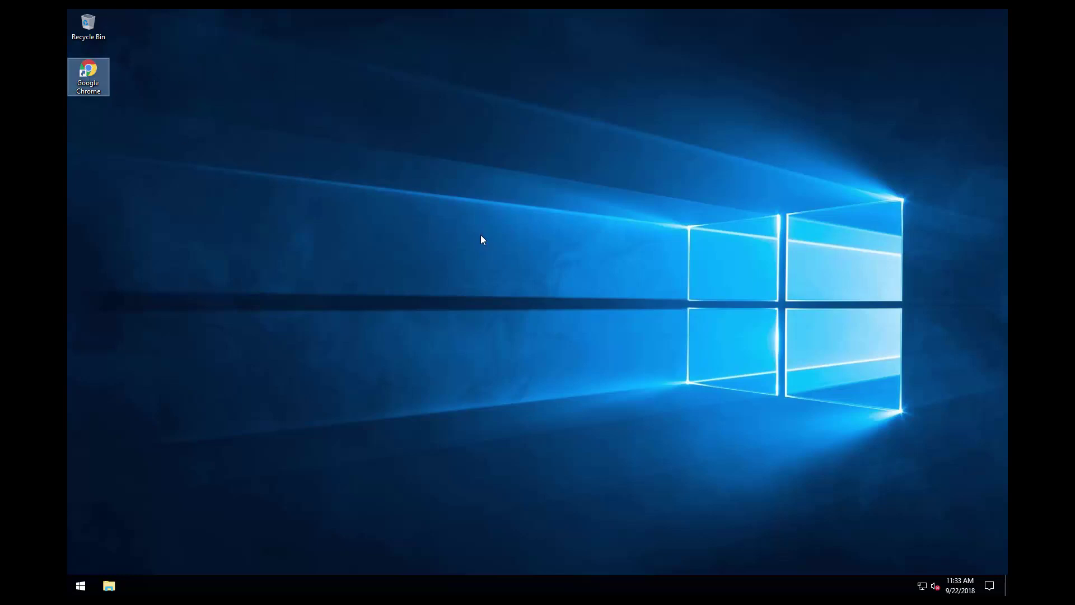
- Search Google for 'microsoft download center' and open the Microsoft Download Center site
type("microsft download c")
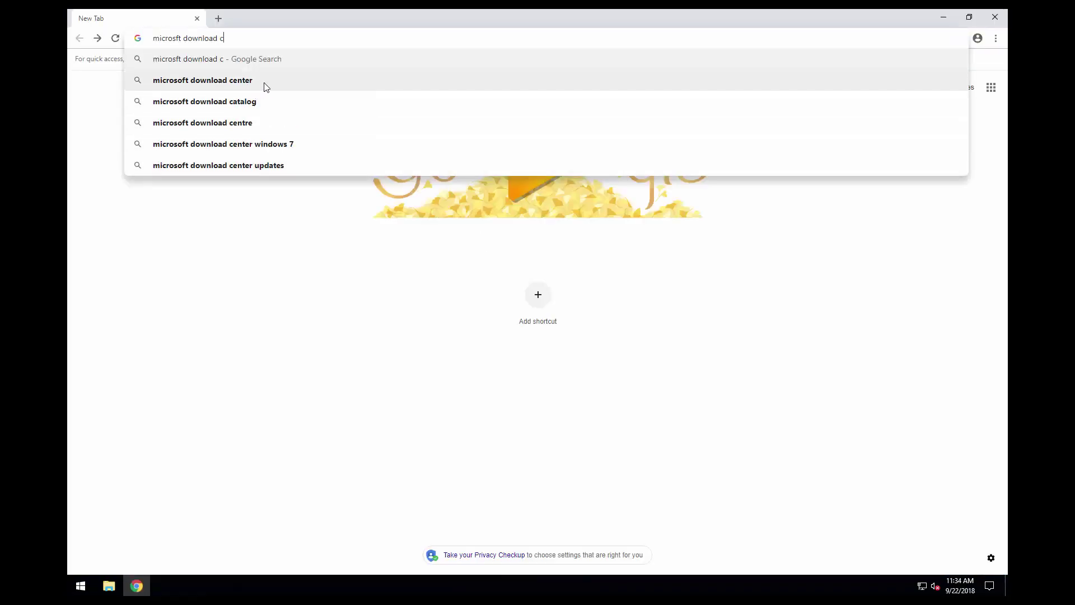
left_click(263, 84)
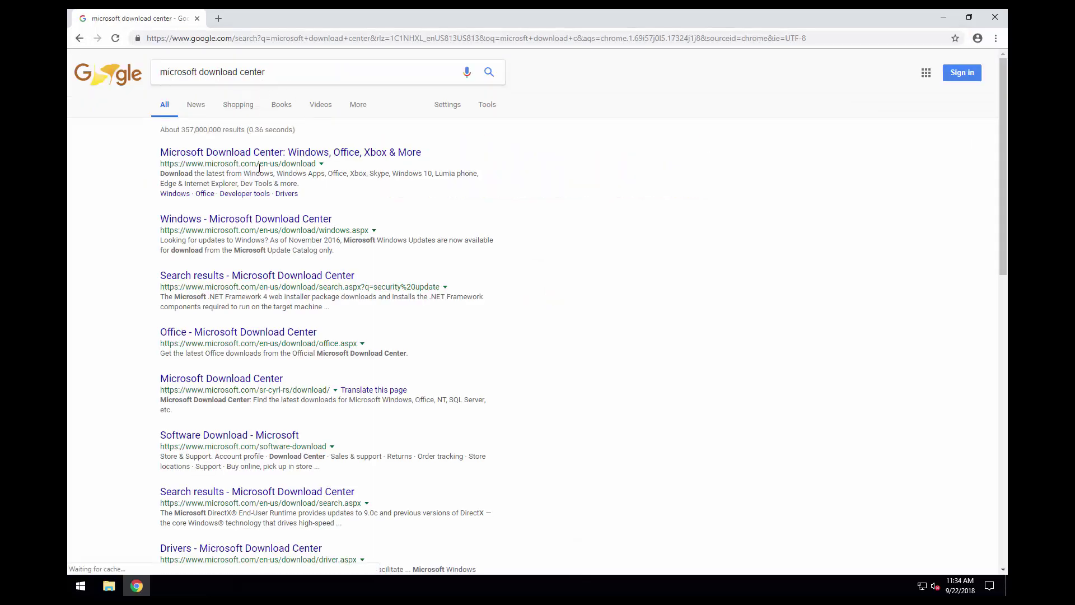
left_click(231, 161)
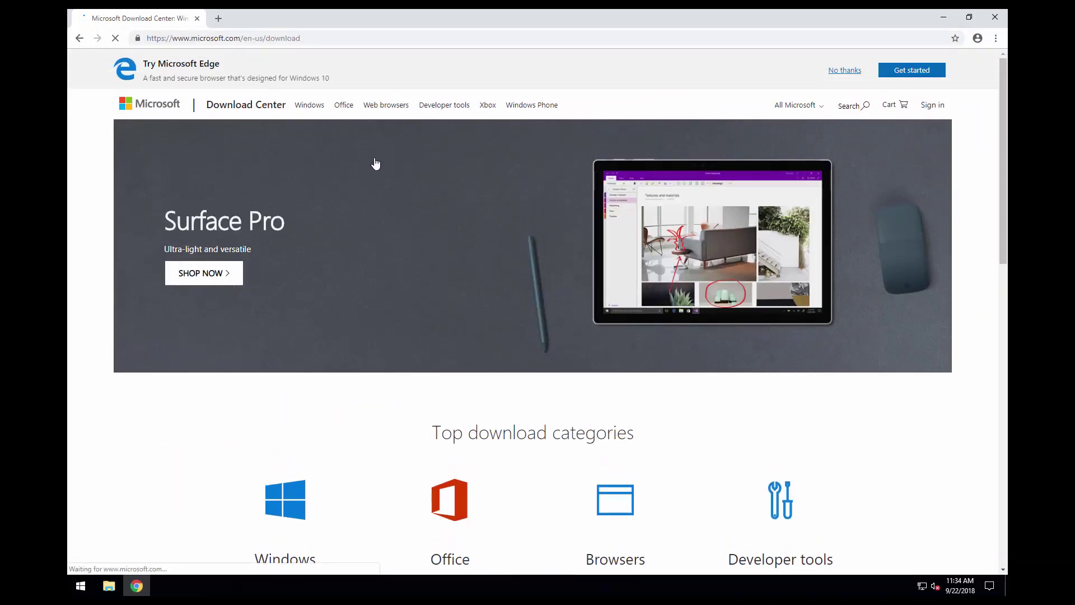
- Search the site for 'Visual C++ Redistributable for Visual Studio'
left_click(851, 106)
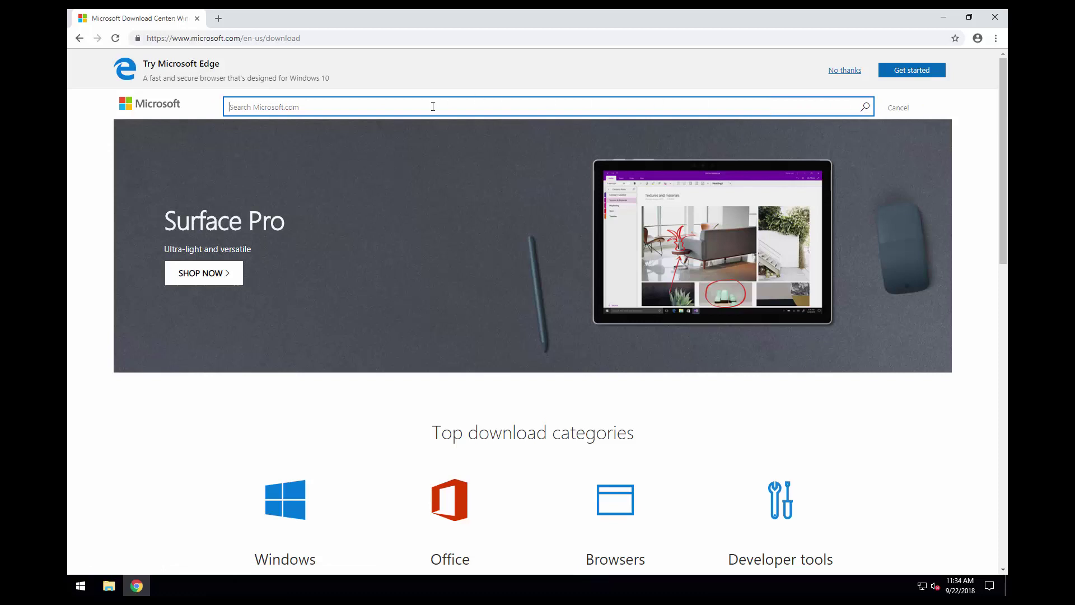
type("Visual C++ Redi")
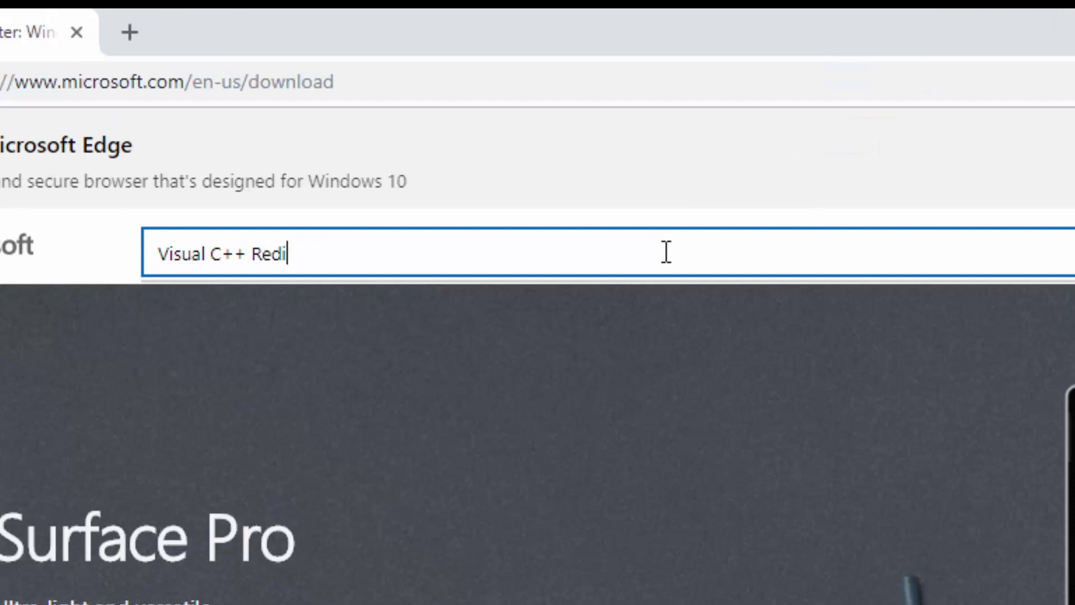
type("stributable f")
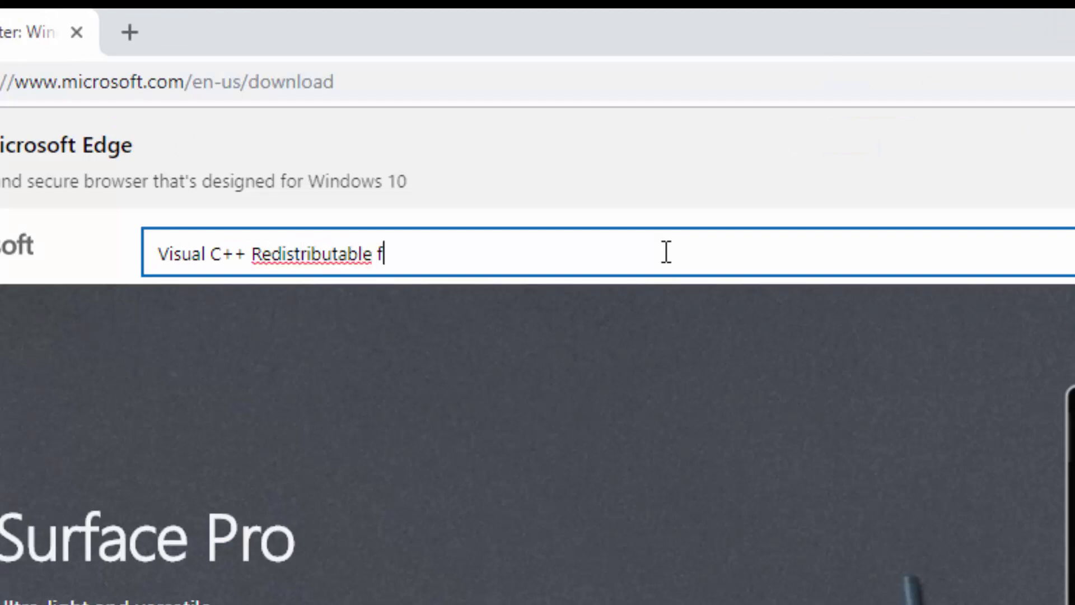
type("or Visual Studio")
key("Return")
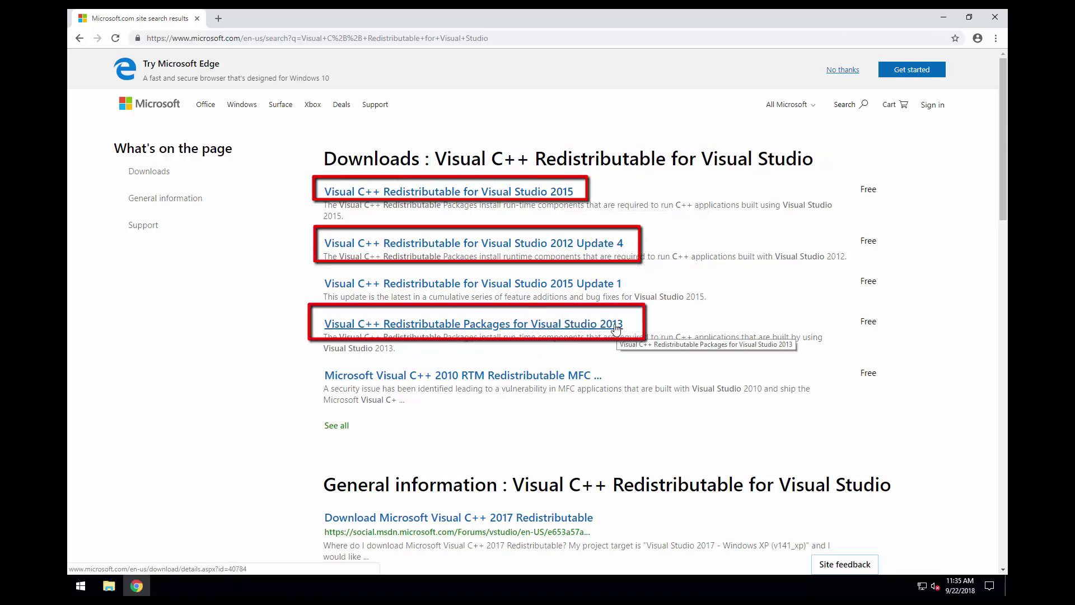
- Open the 2015, 2012 Update 4 and 2013 redistributable results, each in a separate new tab
right_click(432, 193)
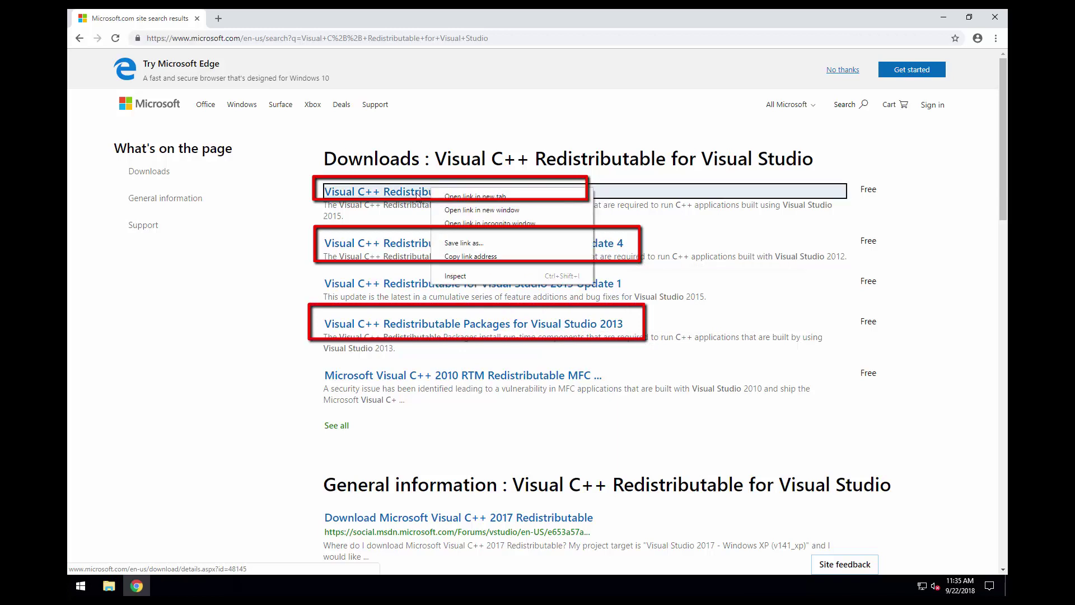
left_click(485, 197)
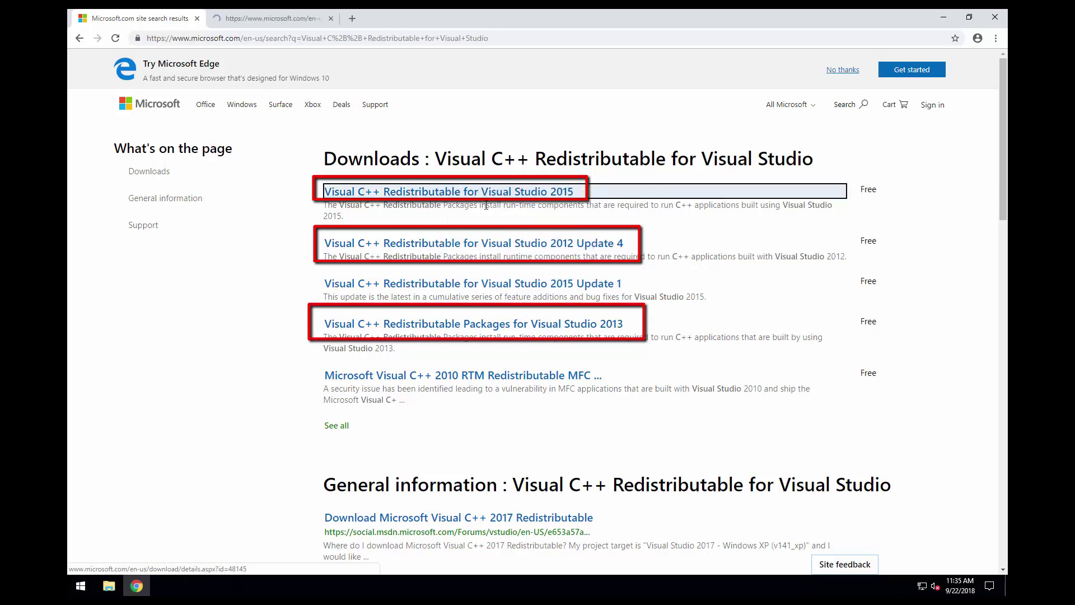
right_click(497, 242)
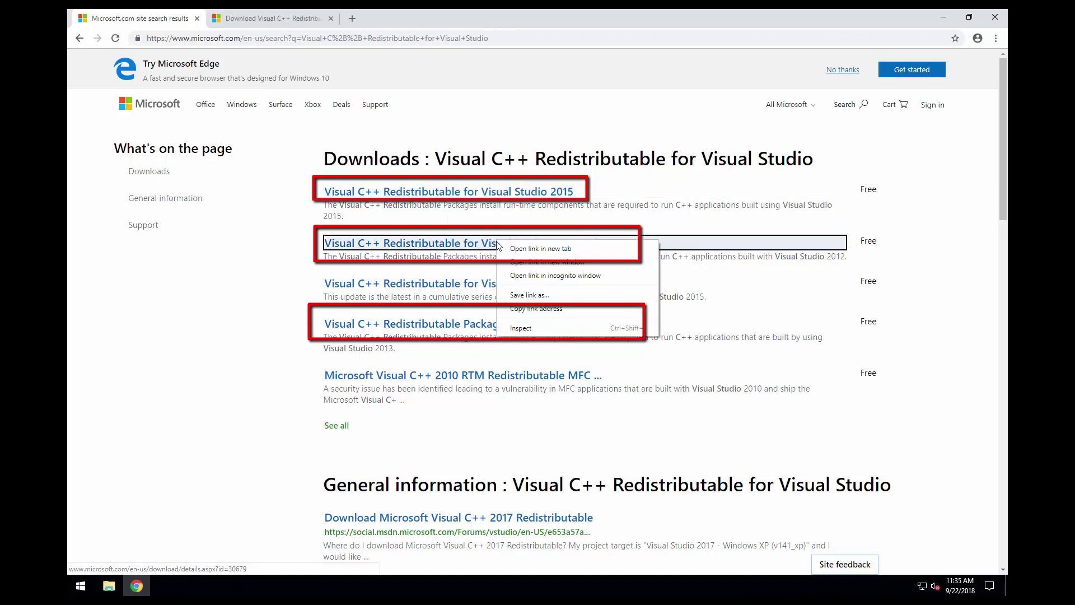
left_click(585, 252)
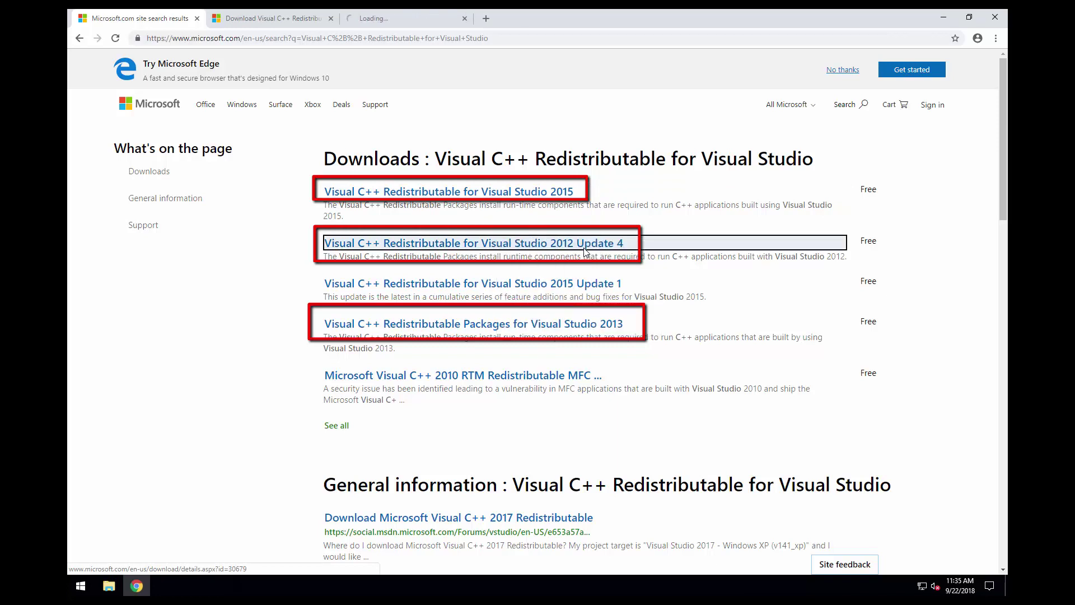
right_click(571, 328)
left_click(610, 333)
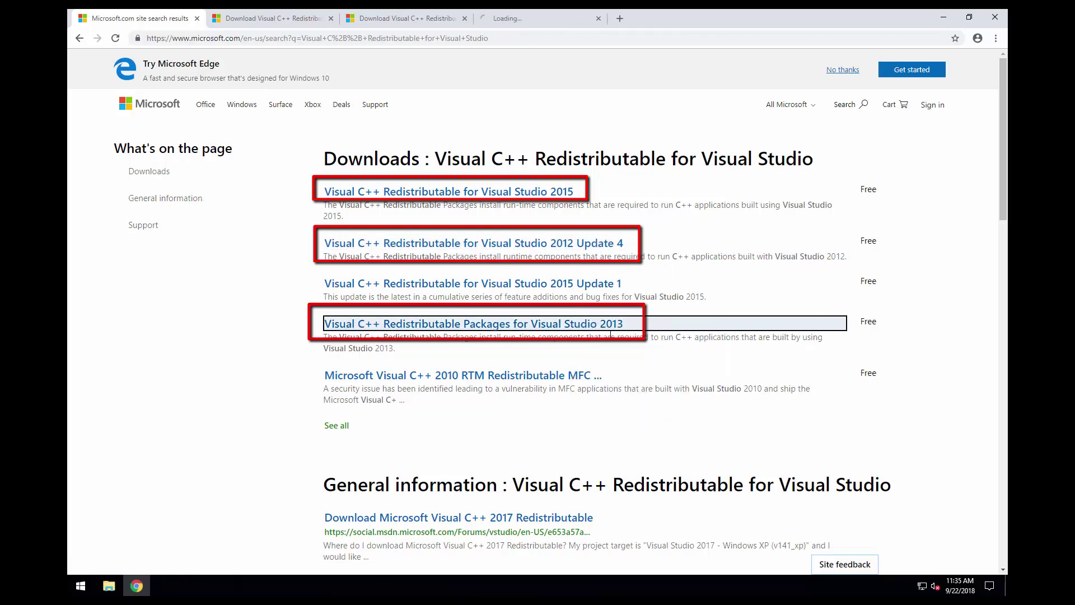
- On the 2015 page, confirm the PC is 64-bit via Win+Pause, then download vc_redist.x64.exe
left_click(282, 18)
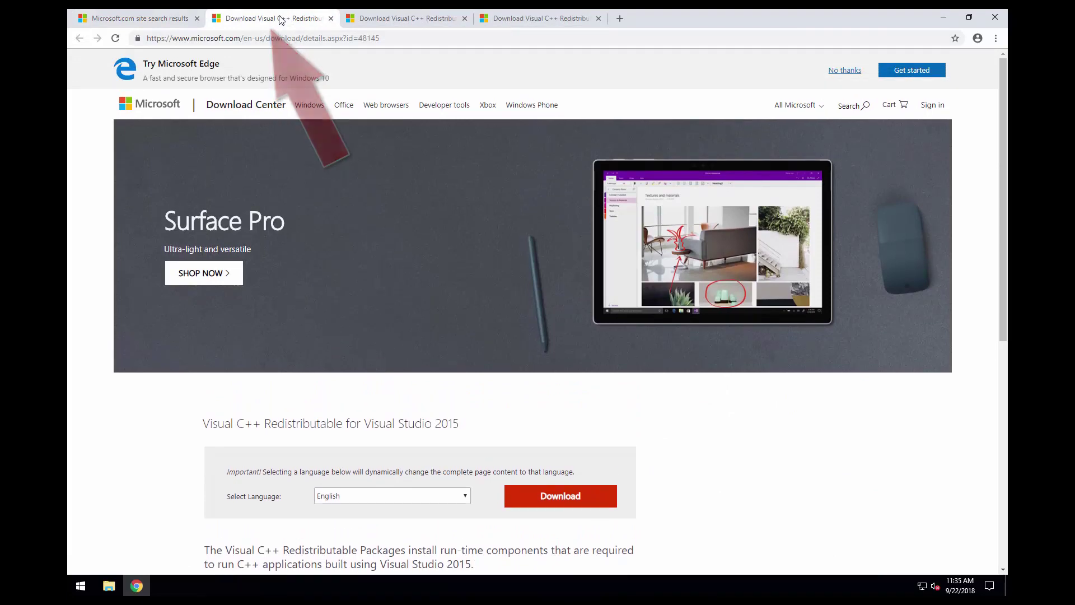
left_click(560, 501)
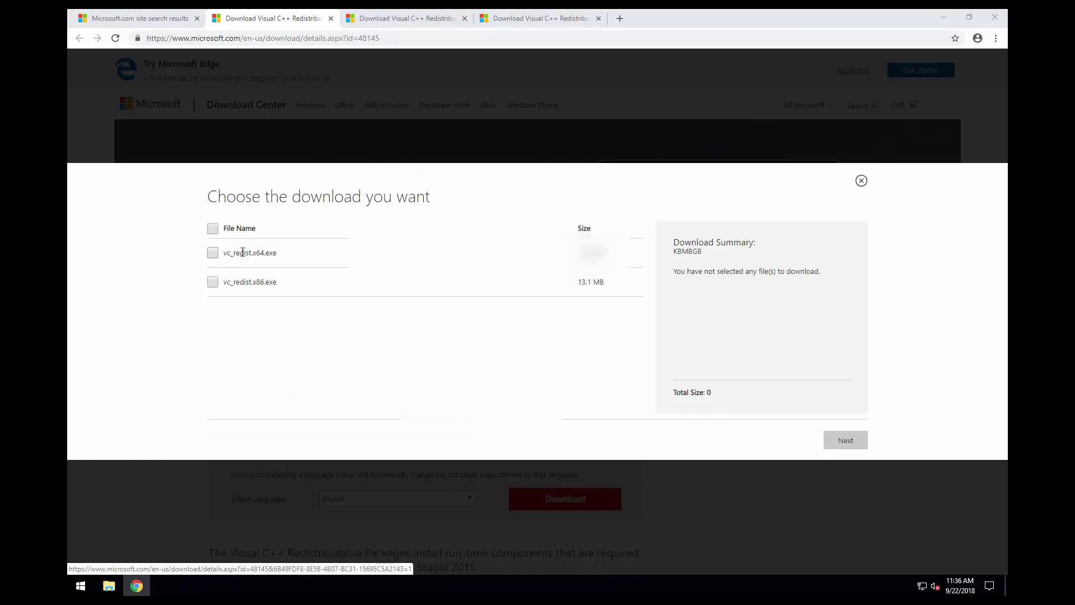
key("super+Pause")
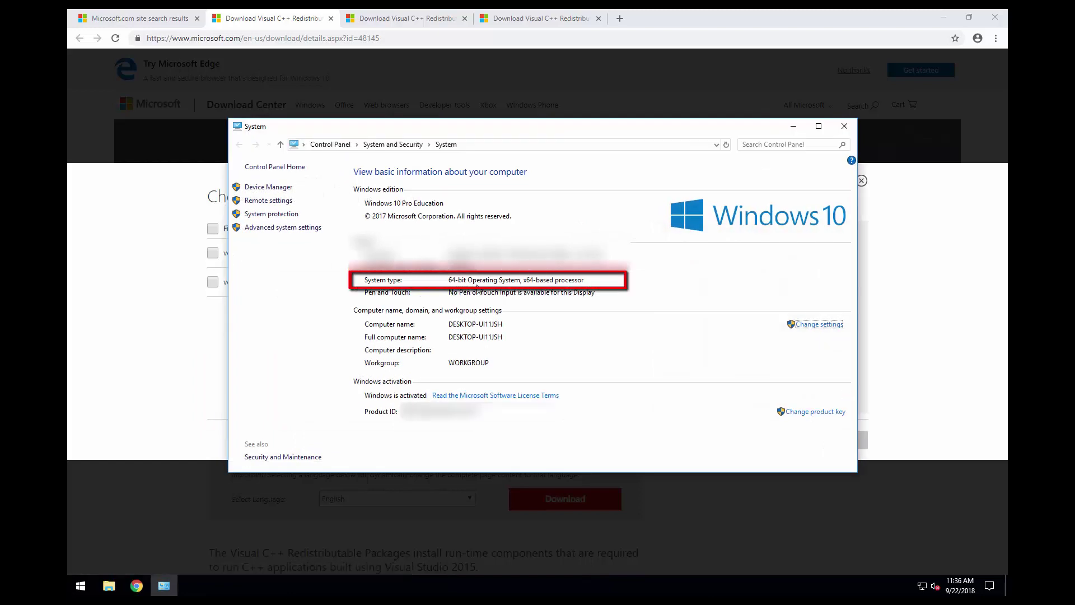
left_click(844, 126)
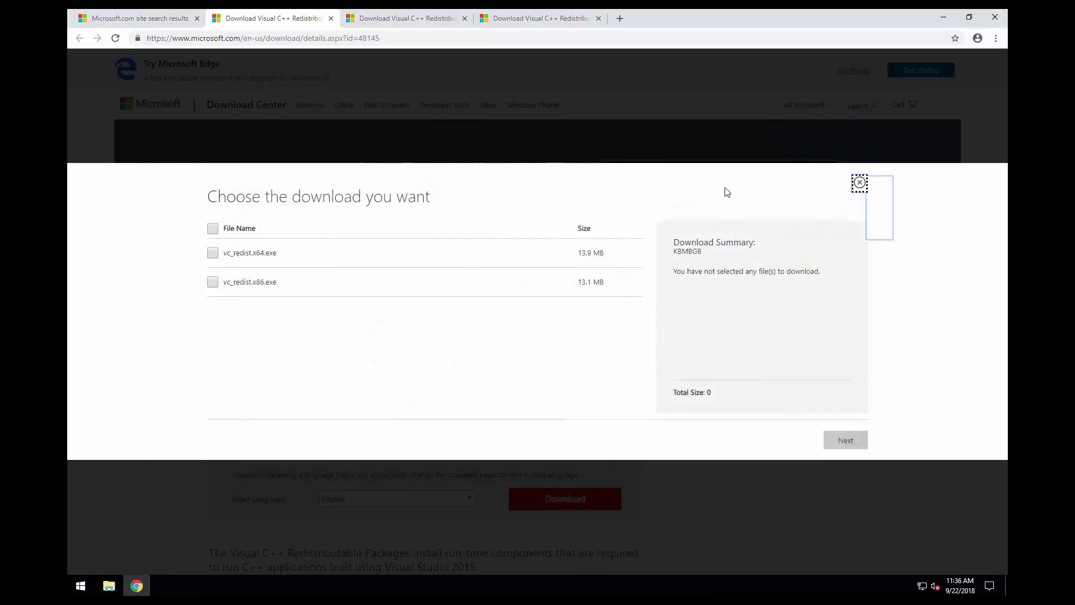
left_click(213, 253)
left_click(828, 447)
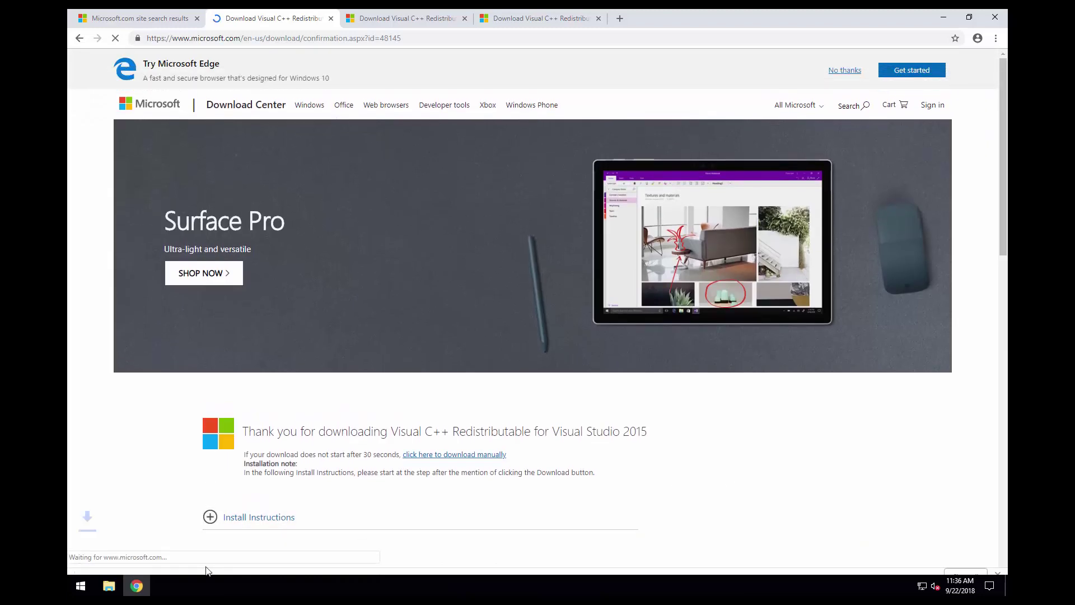
- Download vcredist_x64.exe from the Visual Studio 2012 Update 4 page
left_click(402, 20)
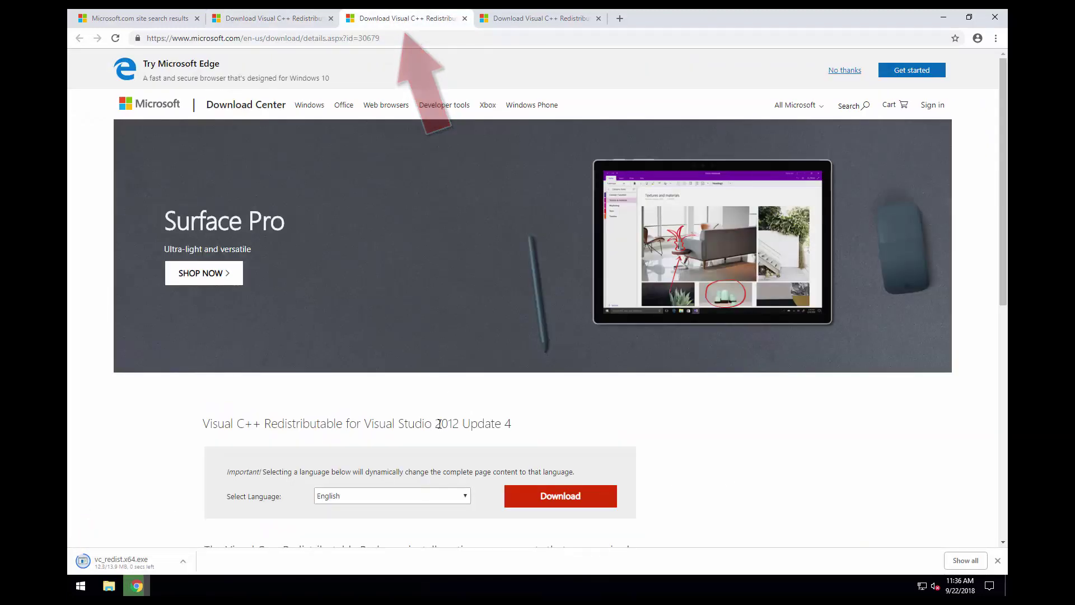
left_click(561, 496)
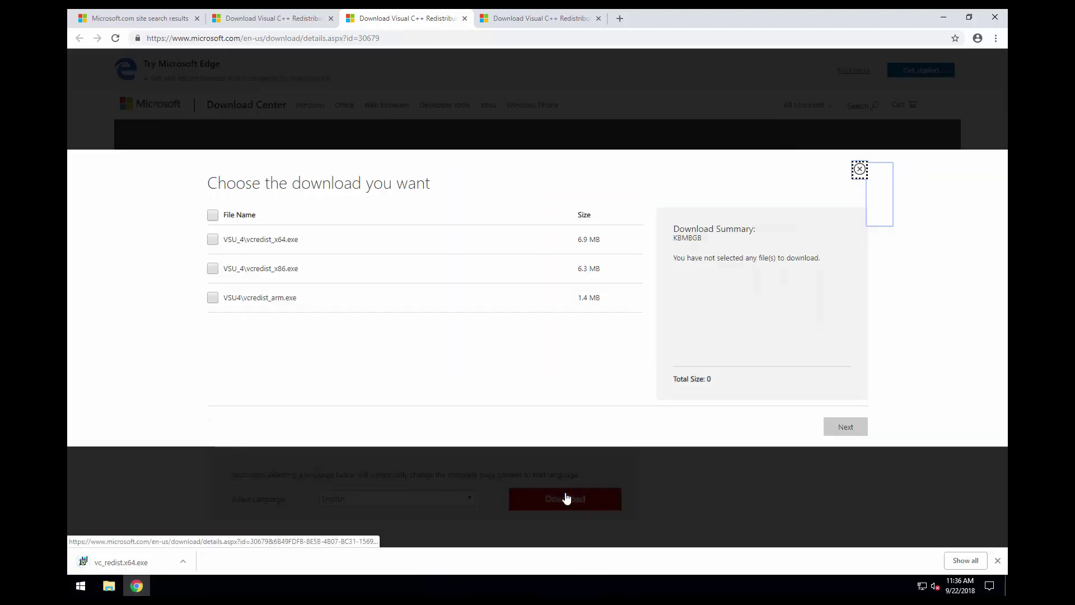
left_click(214, 239)
left_click(854, 432)
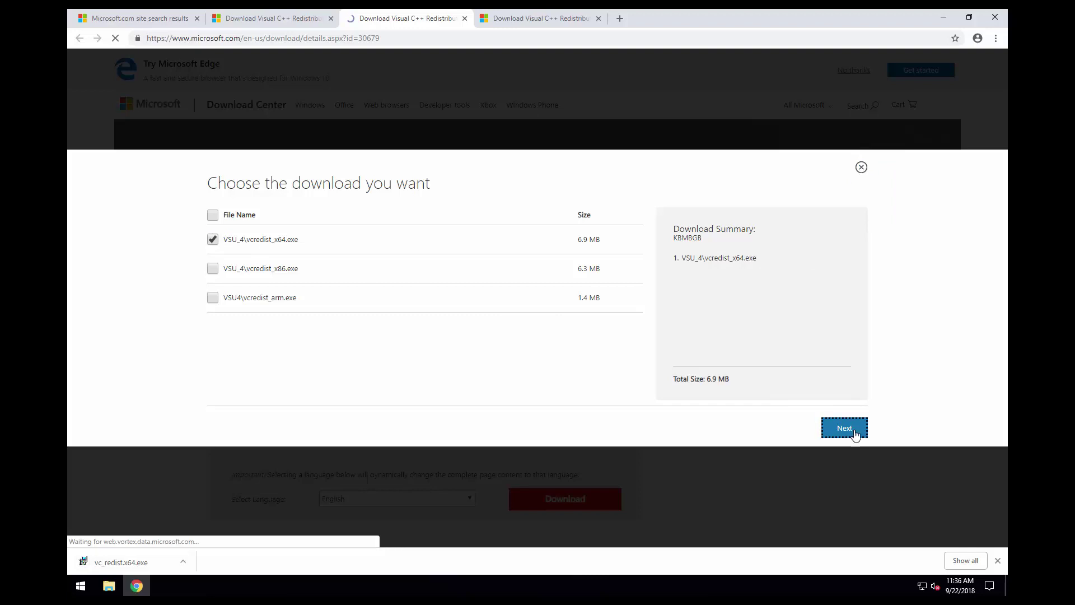
- Download vcredist_x64.exe from the Visual Studio 2013 page
left_click(547, 21)
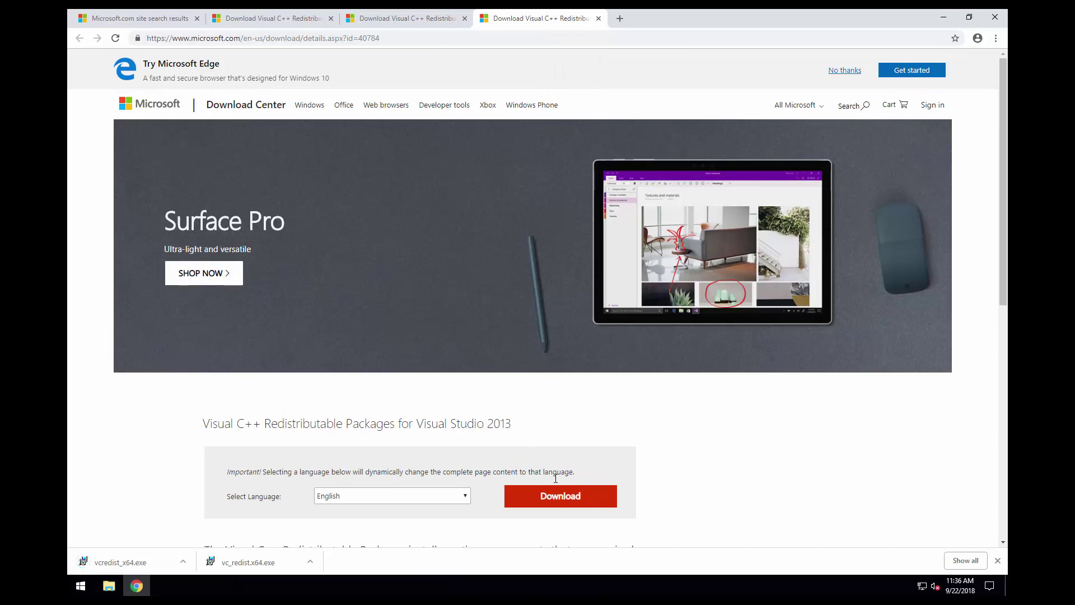
left_click(568, 502)
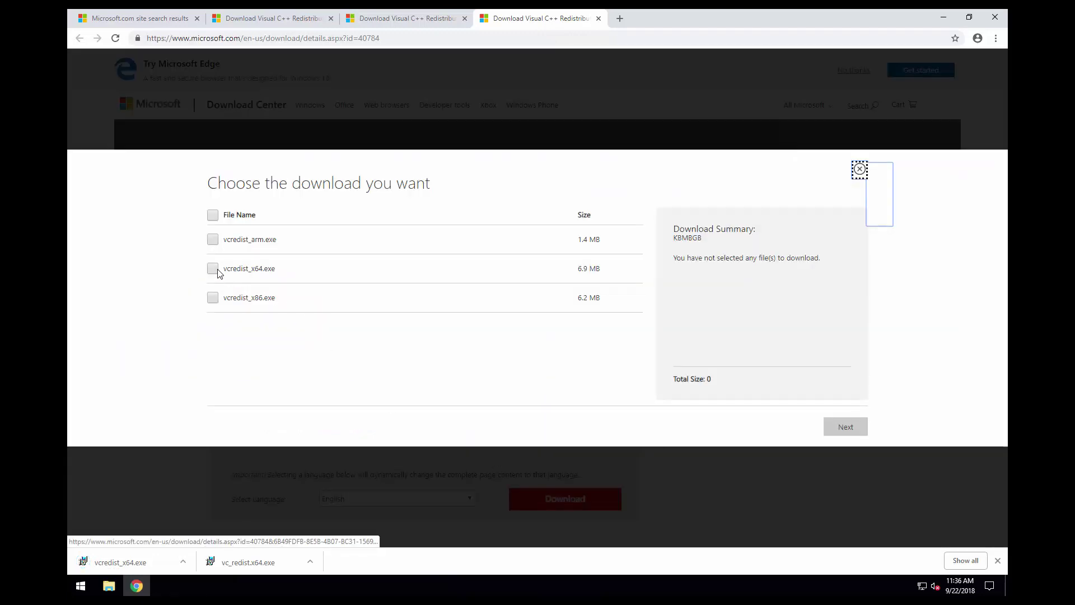
left_click(215, 269)
left_click(840, 431)
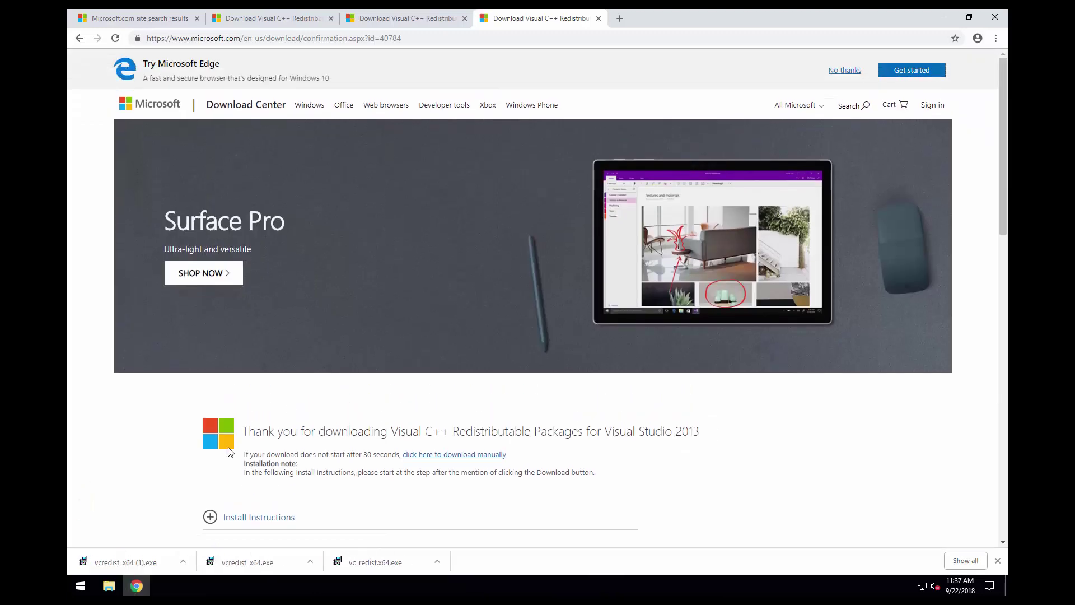
- Install the Visual C++ 2013 x64 redistributable, accepting its license terms
left_click_drag(90, 565, 120, 566)
left_click(121, 567)
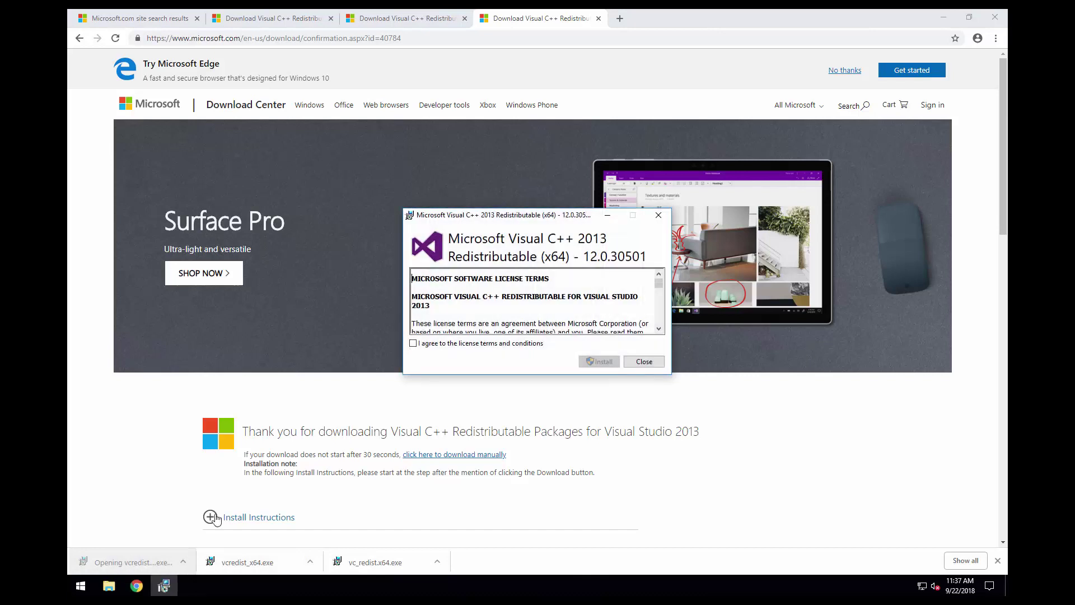
left_click(413, 343)
left_click(598, 361)
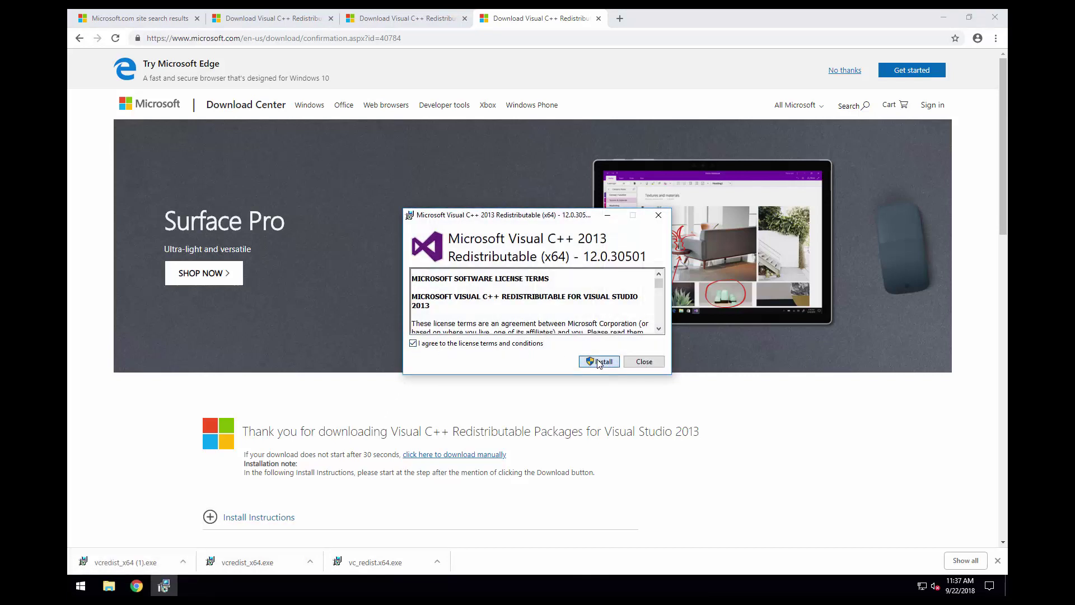
left_click(505, 375)
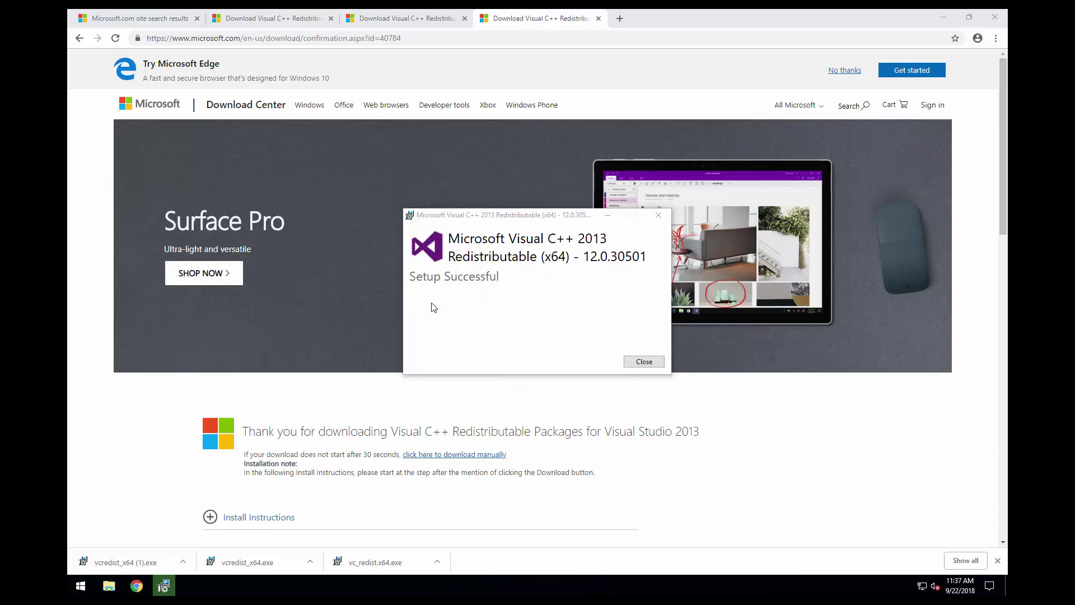
left_click(642, 362)
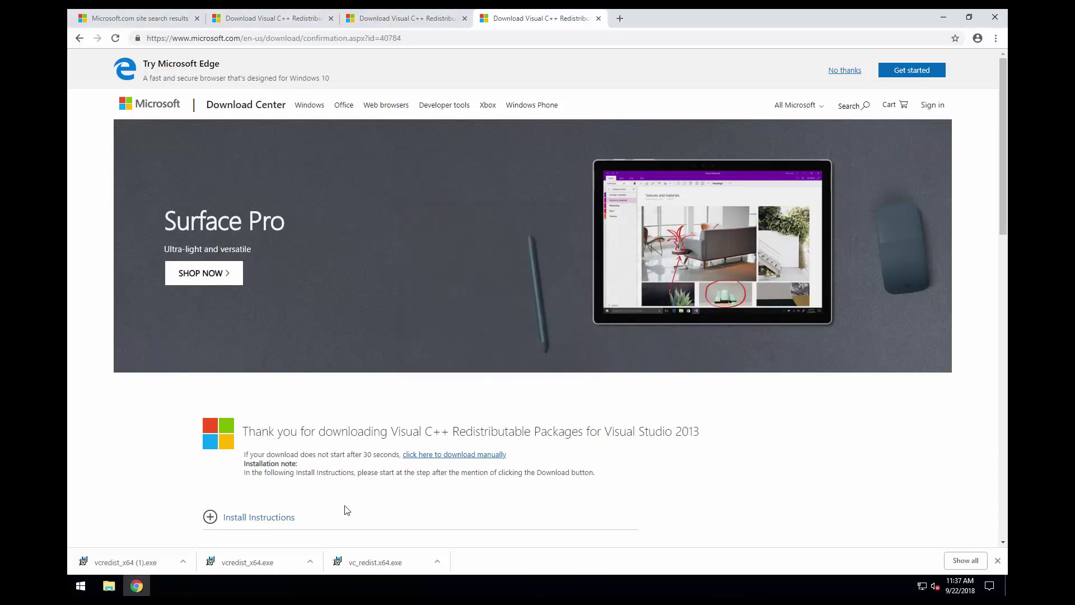
- Install the Visual C++ 2012 x64 redistributable, accepting its license terms
left_click(254, 563)
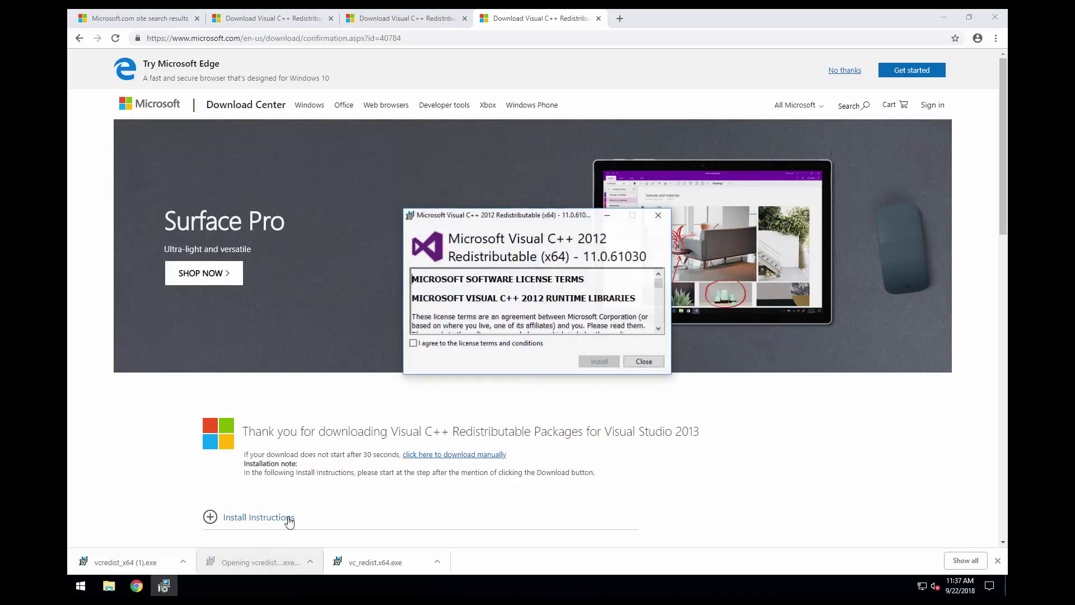
left_click(415, 343)
left_click(598, 362)
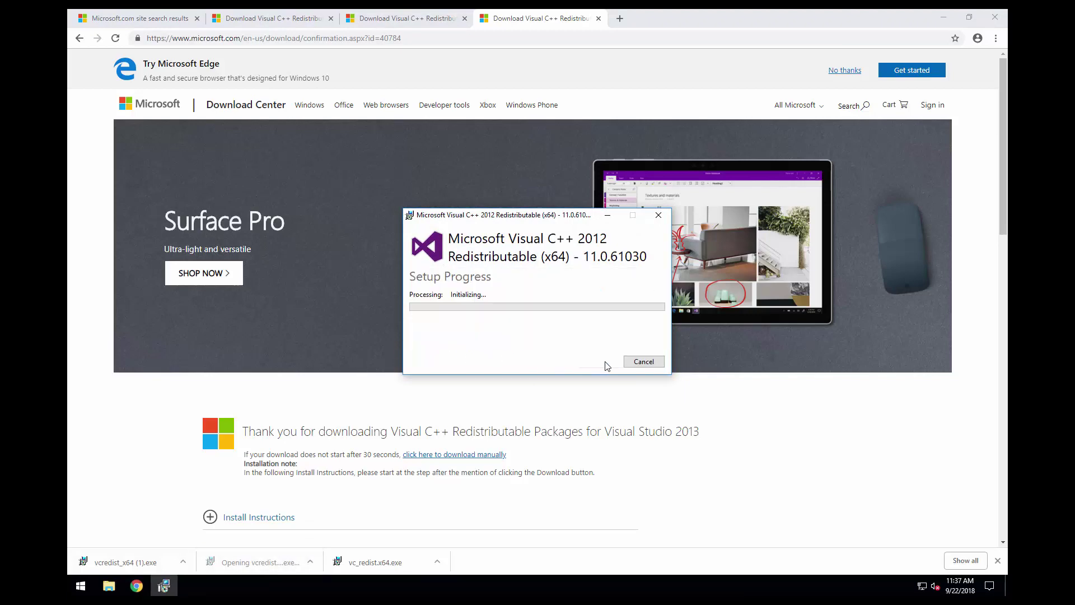
left_click(499, 373)
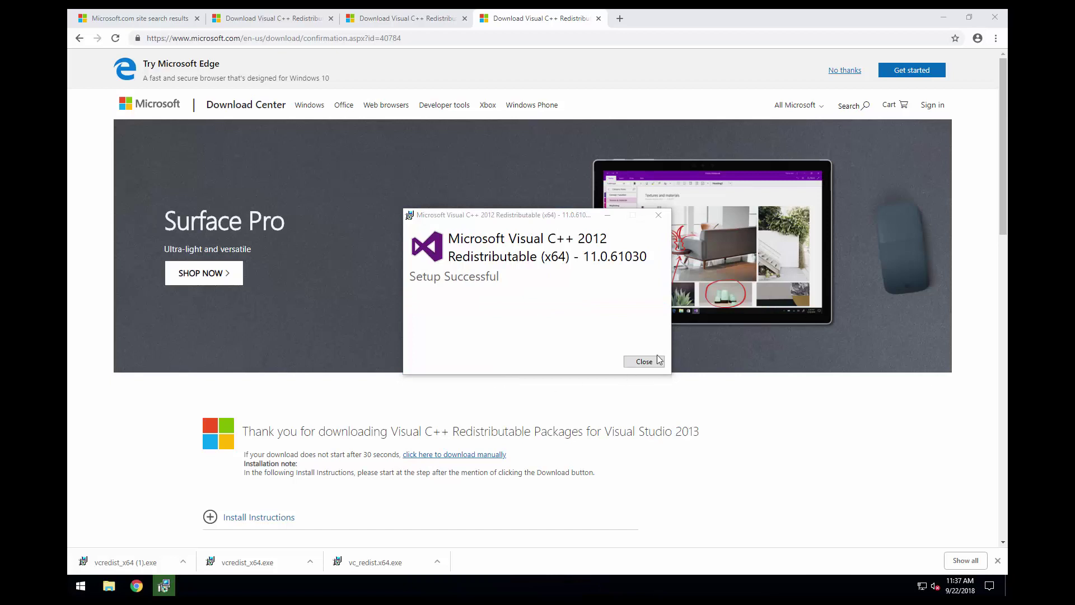
left_click(643, 361)
- Install the Visual C++ 2015 x64 redistributable and close one extra download tab
left_click(375, 562)
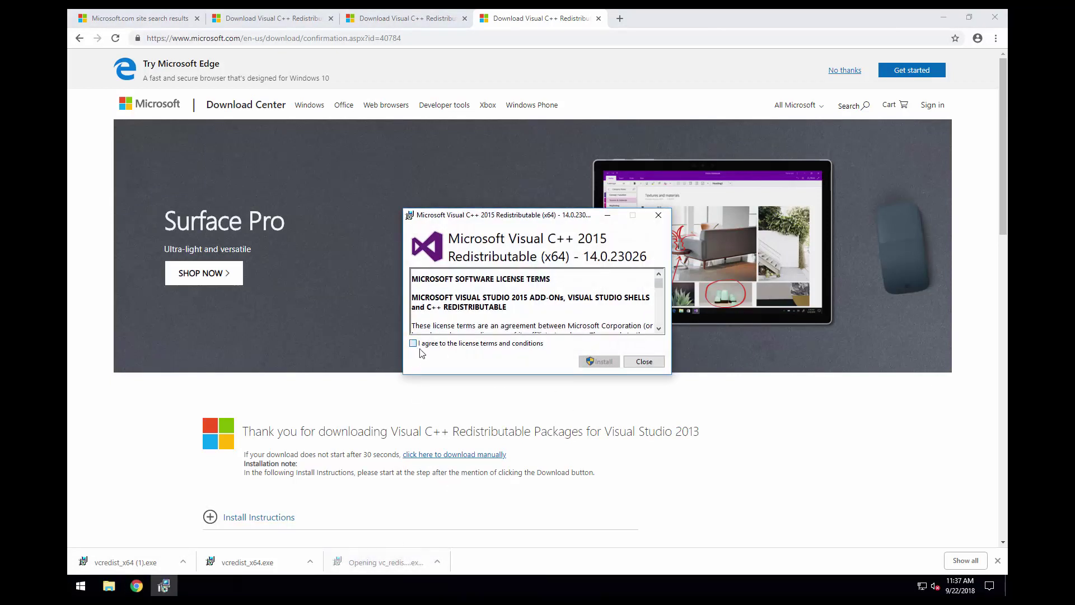
left_click(414, 343)
left_click(599, 361)
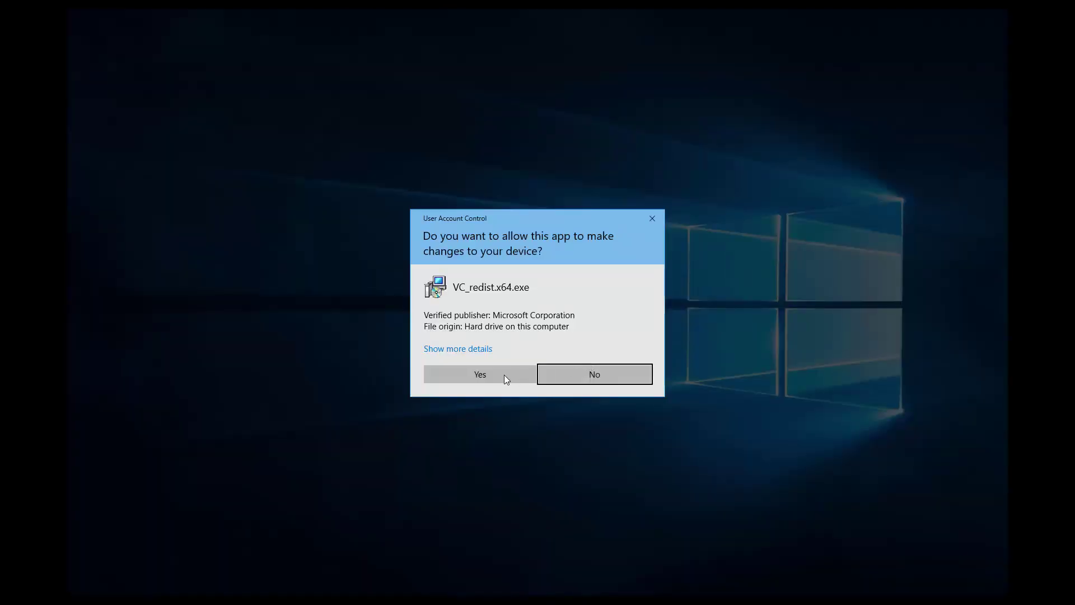
left_click(446, 378)
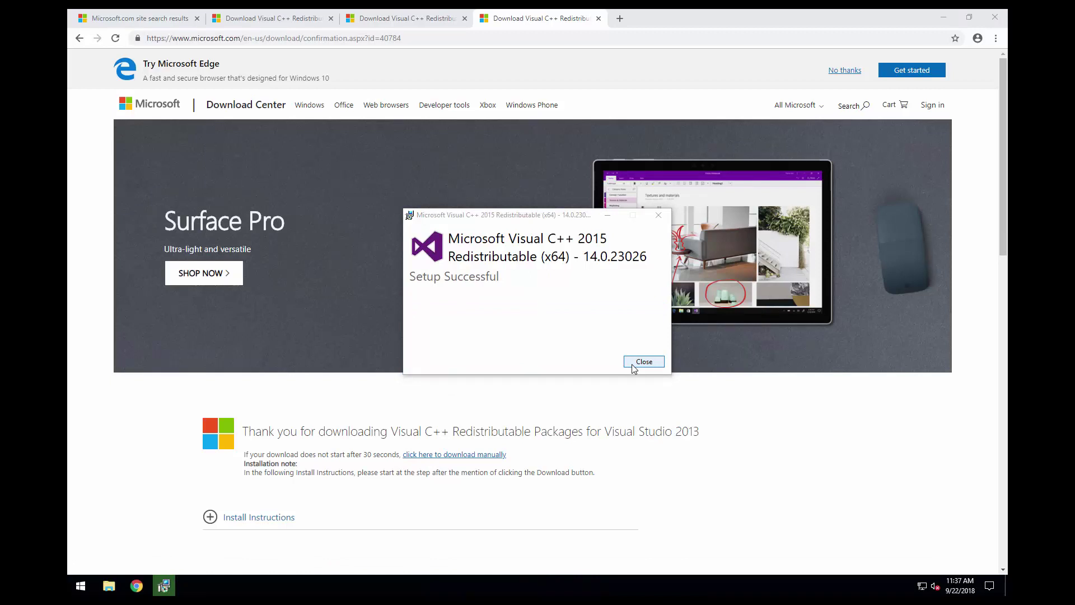
left_click(633, 364)
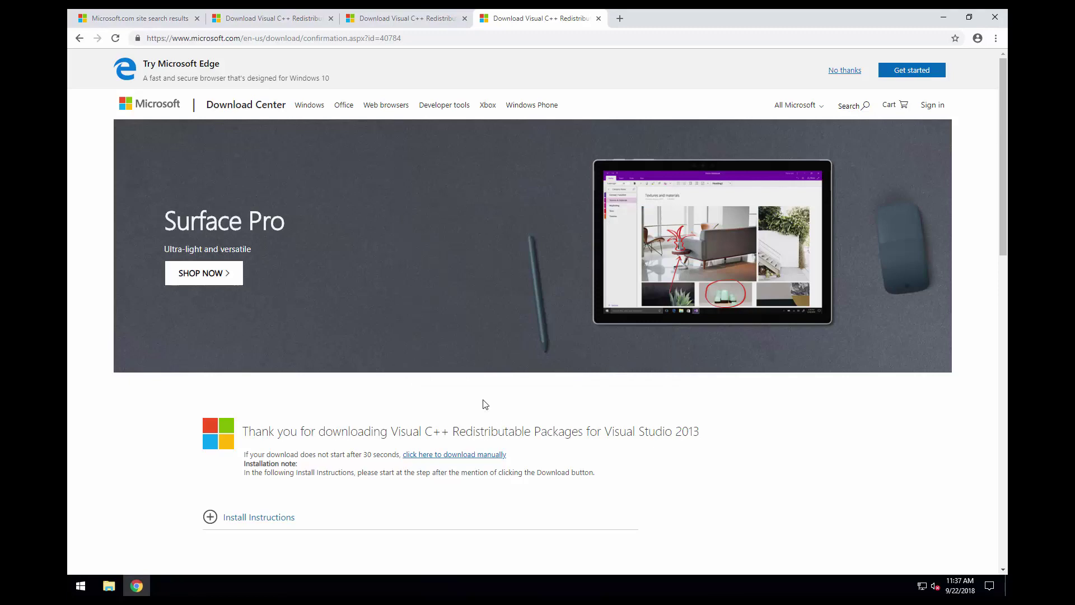
left_click(330, 18)
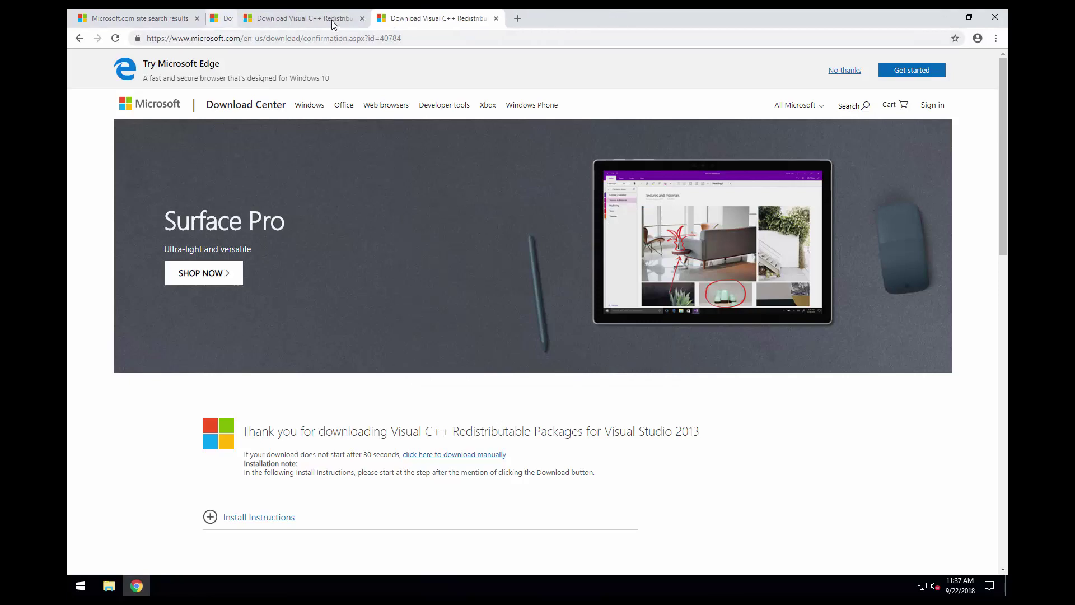
- Close the leftover download tabs, search Google for 'wamp' and open wampserver.com
left_click(330, 18)
left_click(331, 18)
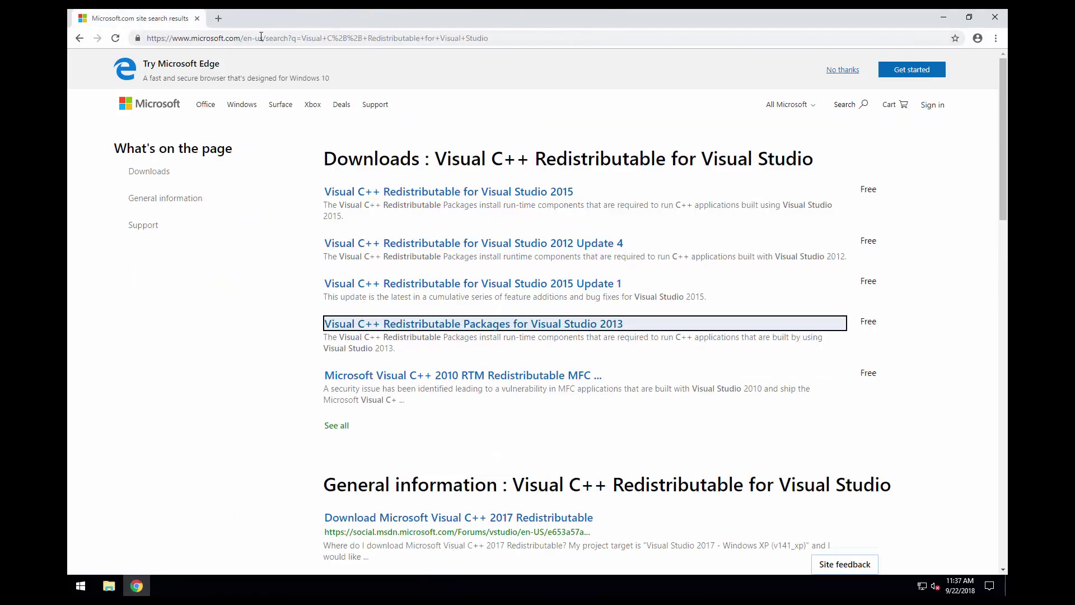
left_click(223, 38)
type("wamp")
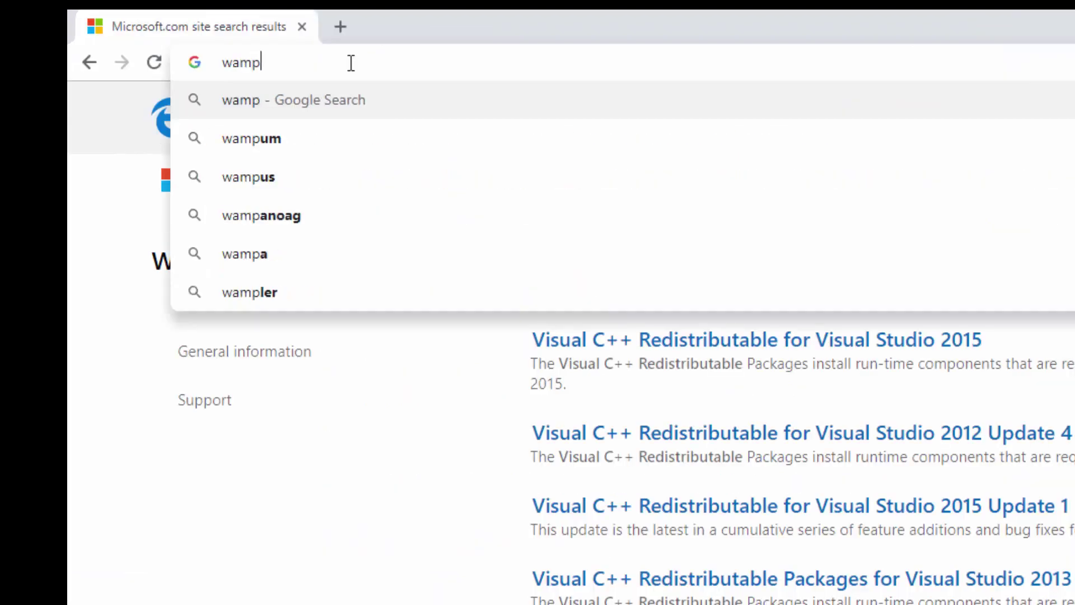
key("Return")
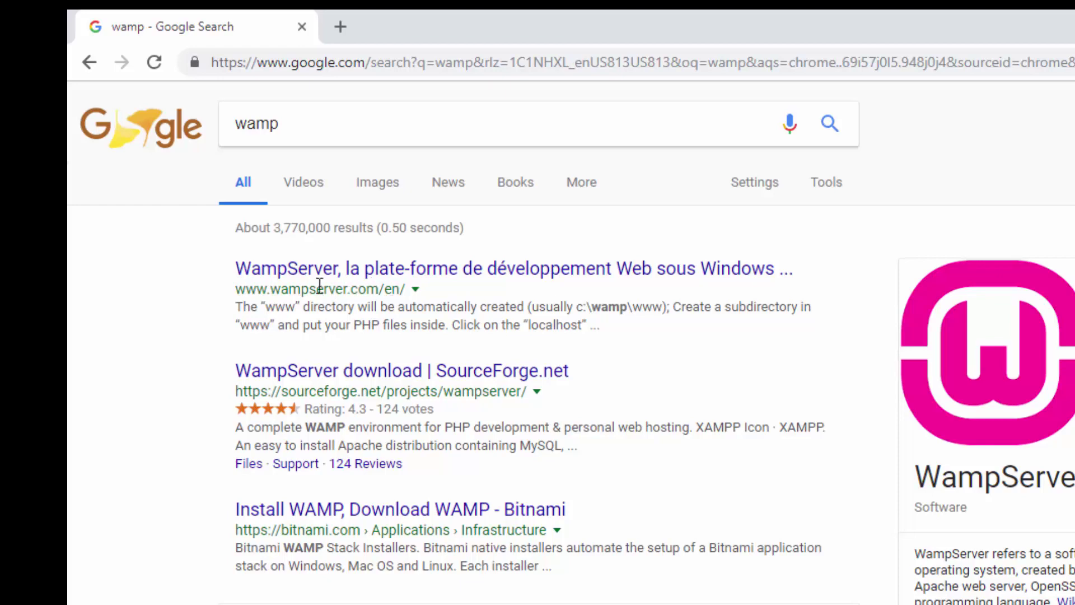
left_click(292, 273)
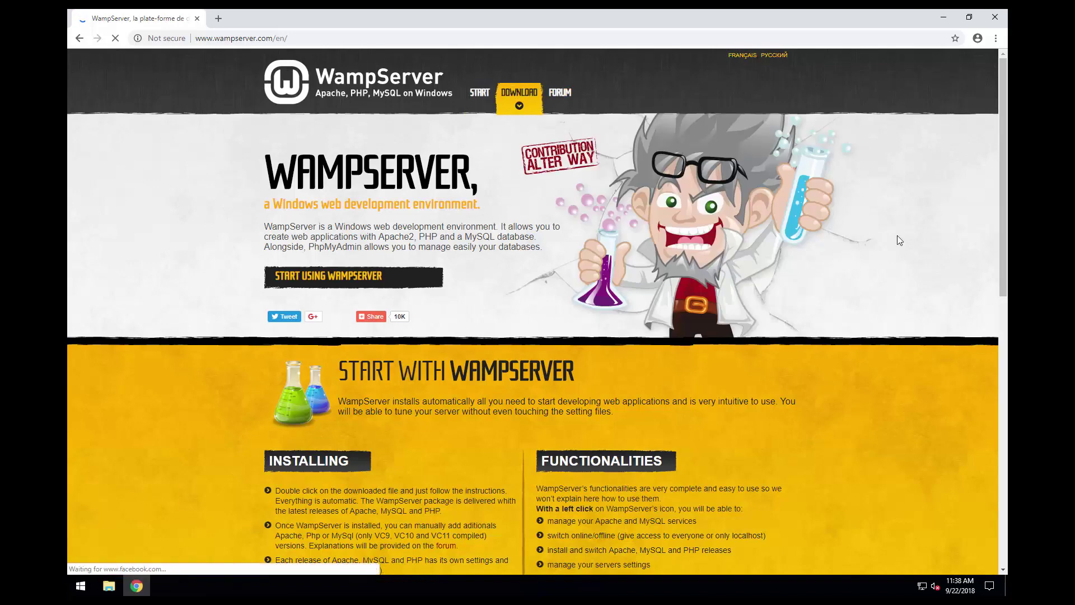
- Request the WampServer 64-bit 3.0.6 download, note its VC11 requirement, and follow the direct link
left_click_drag(999, 150, 994, 337)
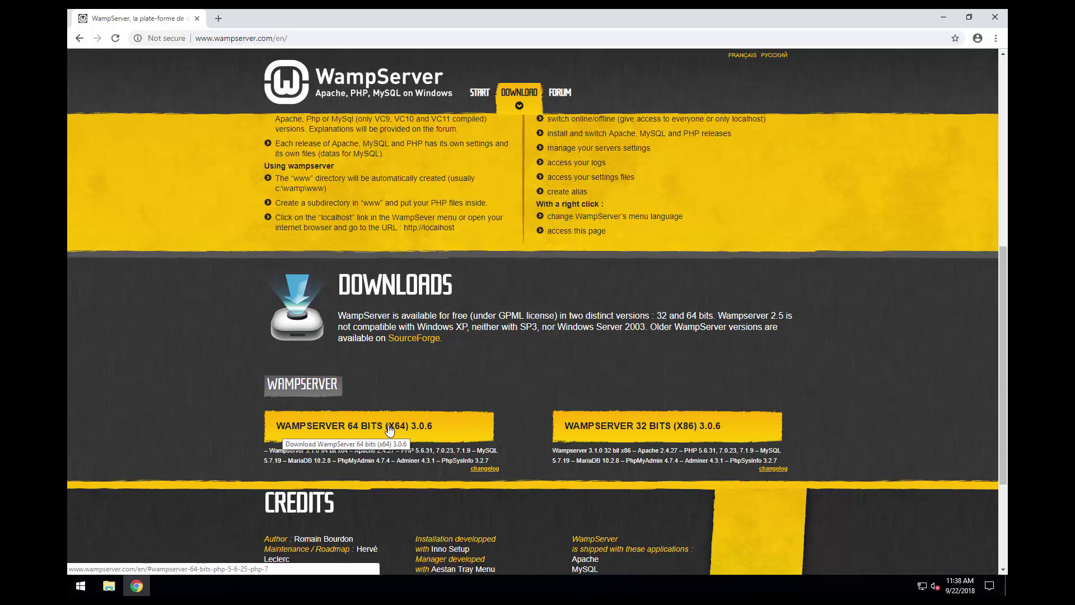
left_click(389, 428)
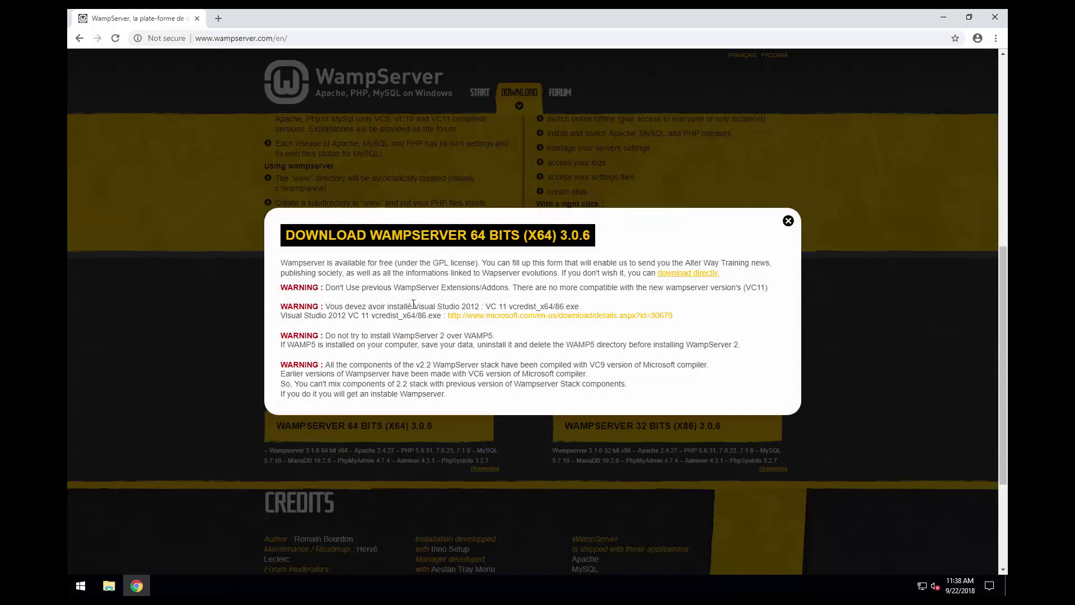
left_click_drag(426, 306, 508, 302)
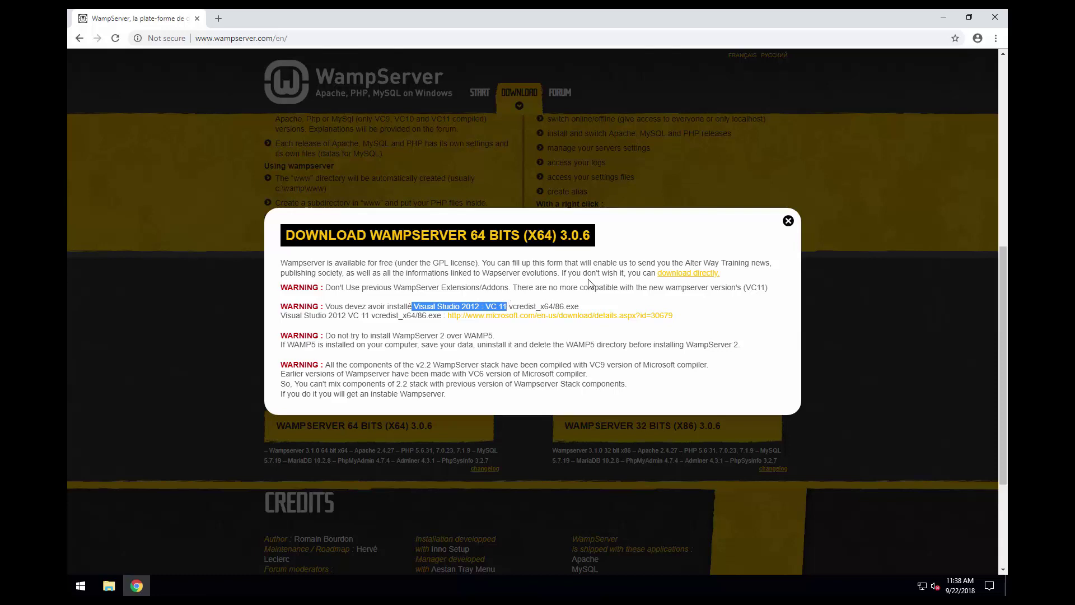
left_click(686, 277)
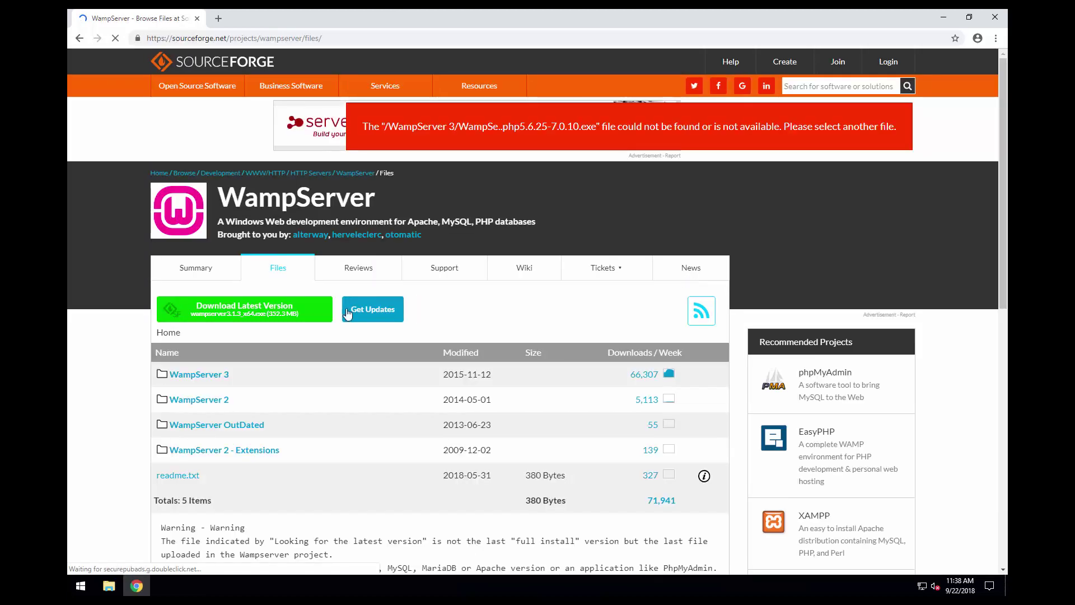
- Download wampserver3.1.3_x64.exe via SourceForge's Download Latest Version and launch it
left_click(250, 311)
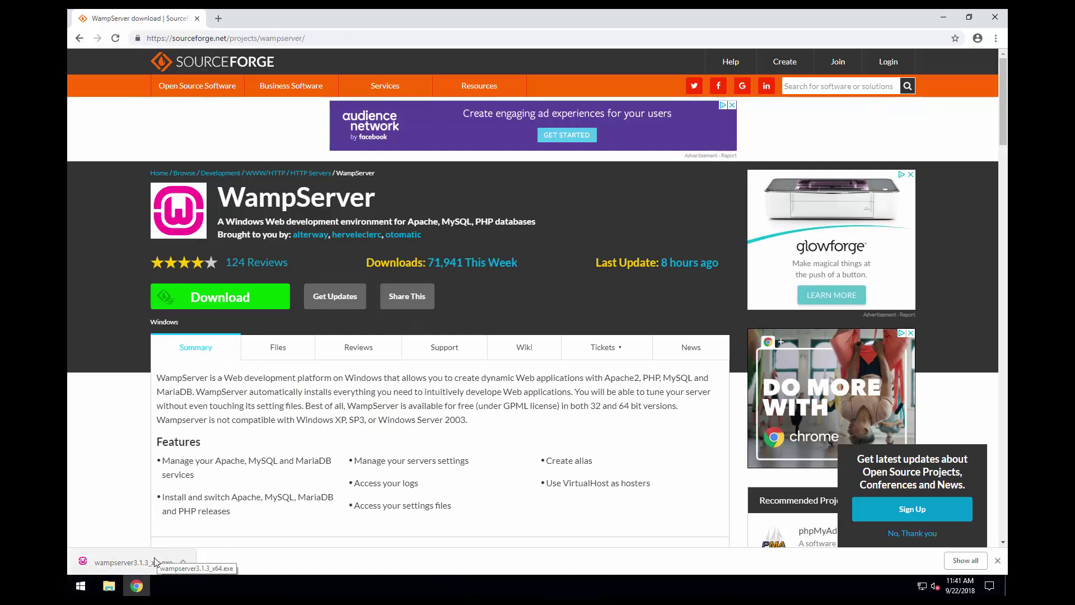
left_click(120, 558)
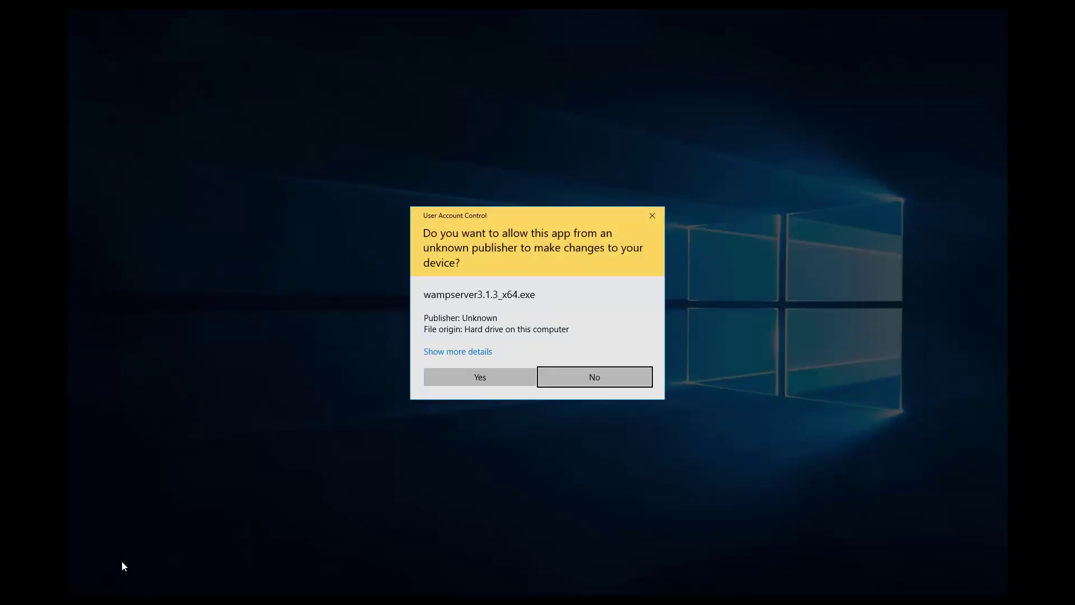
- Allow the WampServer installer to run, close Chrome and choose English as setup language
left_click(446, 377)
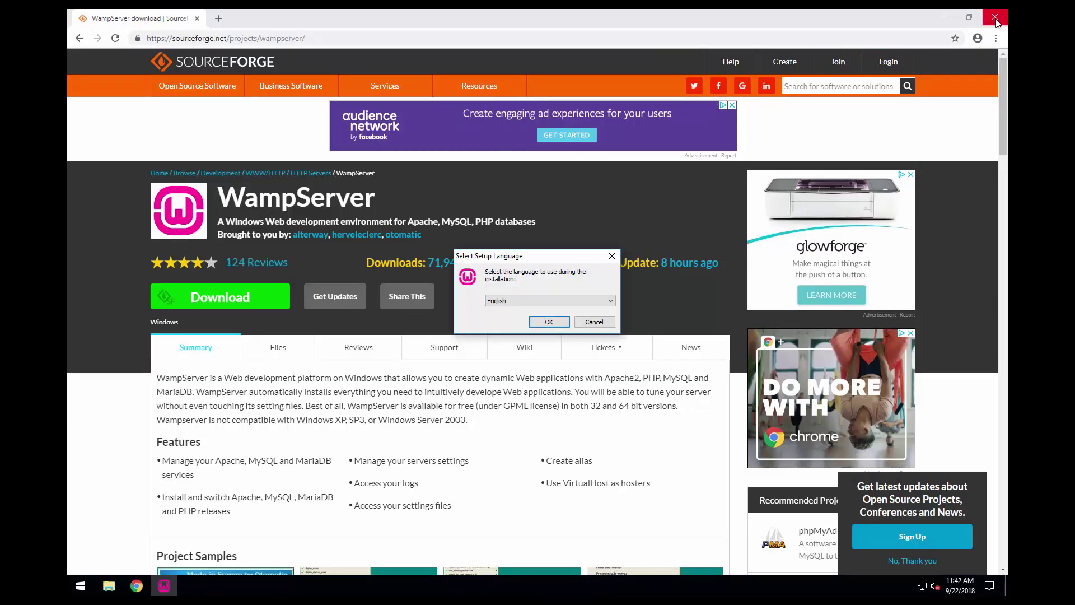
left_click(995, 17)
left_click_drag(545, 257, 537, 248)
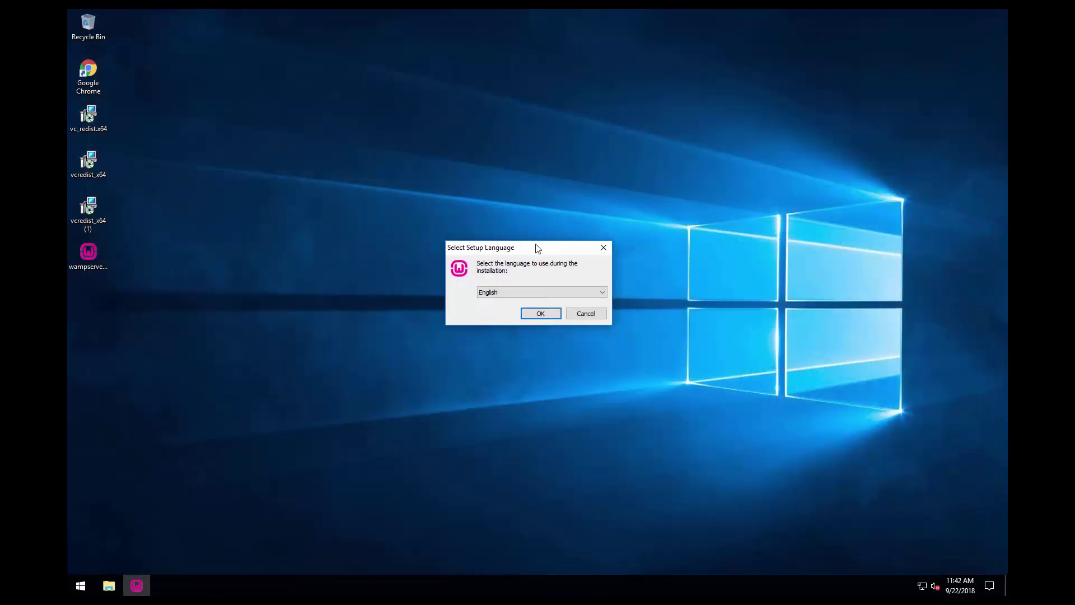
left_click(528, 313)
- Accept the license, keep c:\wamp64 and the default Start Menu folder, and begin installing
left_click(439, 357)
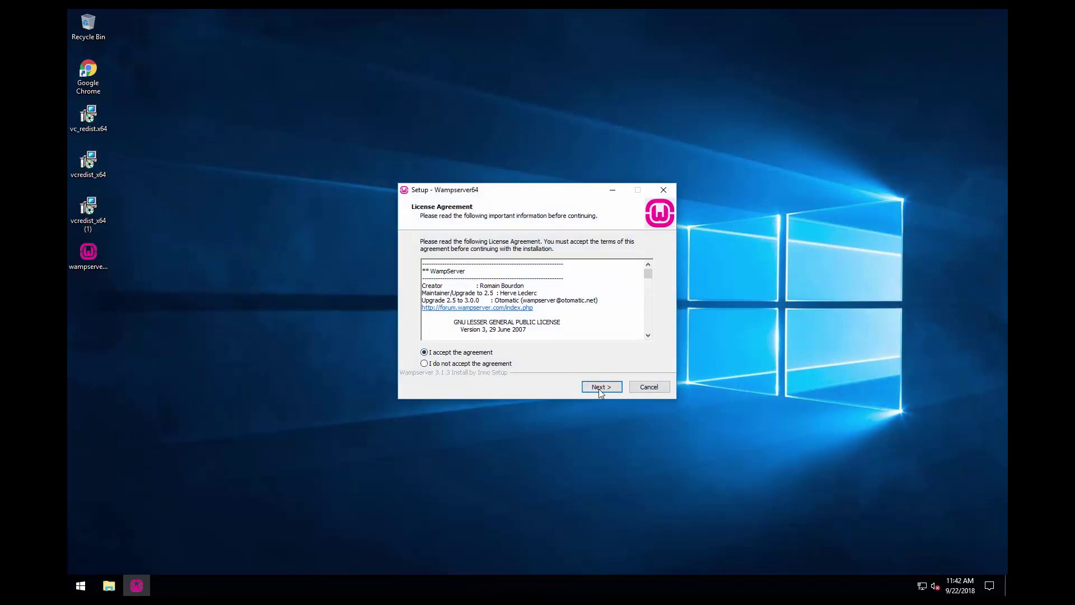
left_click(599, 389)
left_click(615, 389)
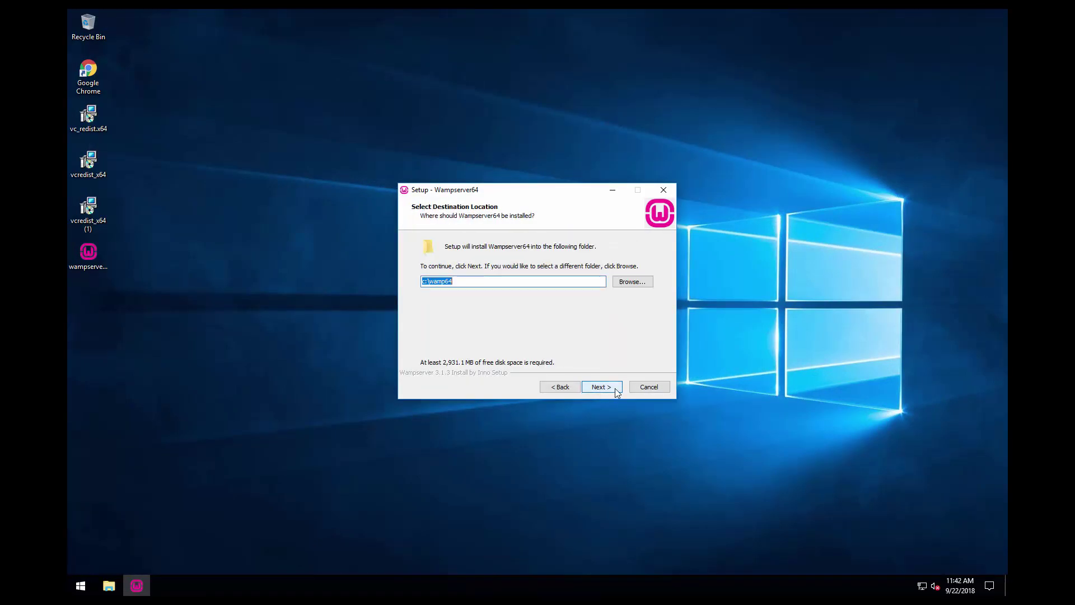
left_click(463, 277)
left_click_drag(455, 280, 429, 281)
left_click(609, 388)
left_click(610, 387)
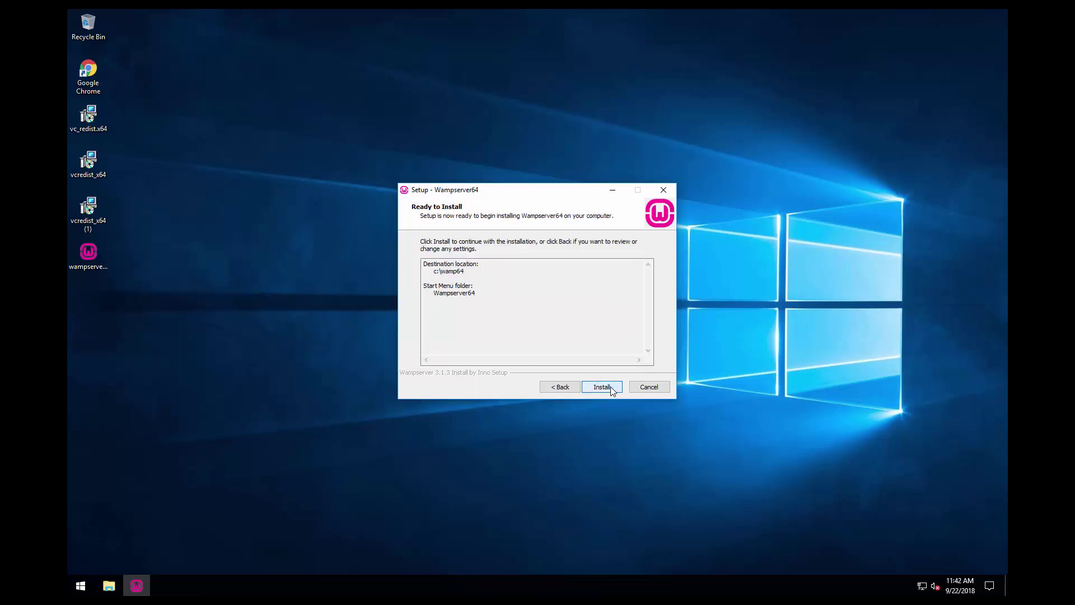
left_click(614, 391)
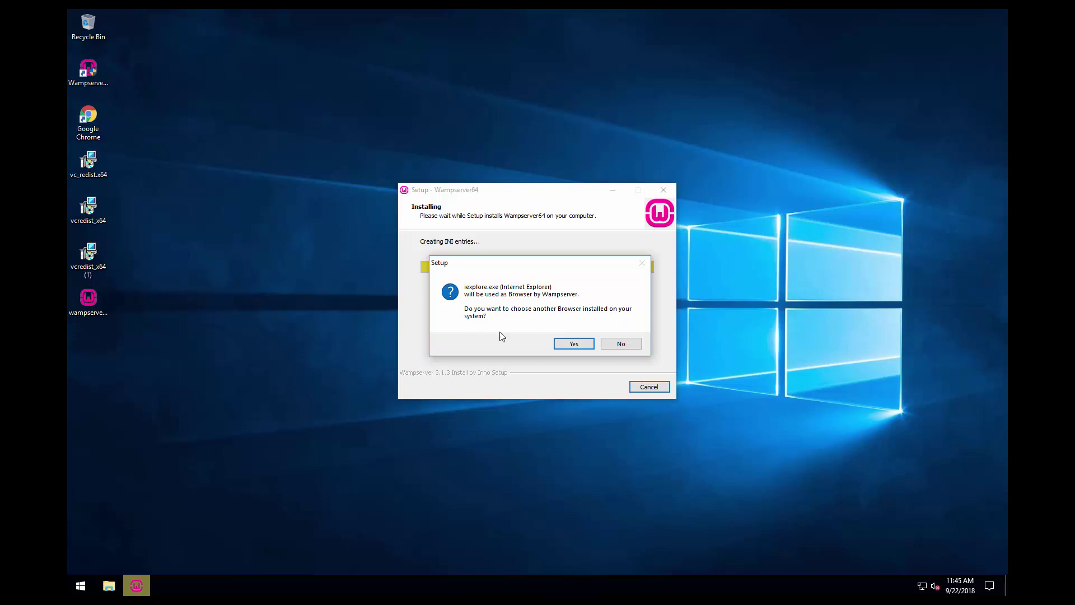
- Pick chrome.exe in Program Files (x86)\Google\Chrome\Application as WampServer's browser
left_click(563, 346)
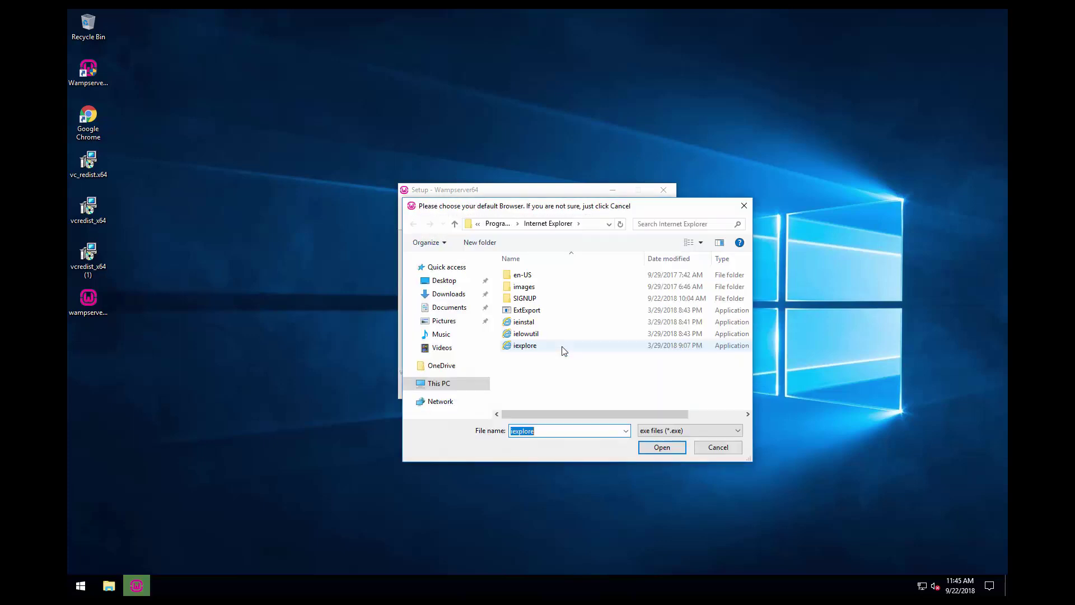
left_click(454, 224)
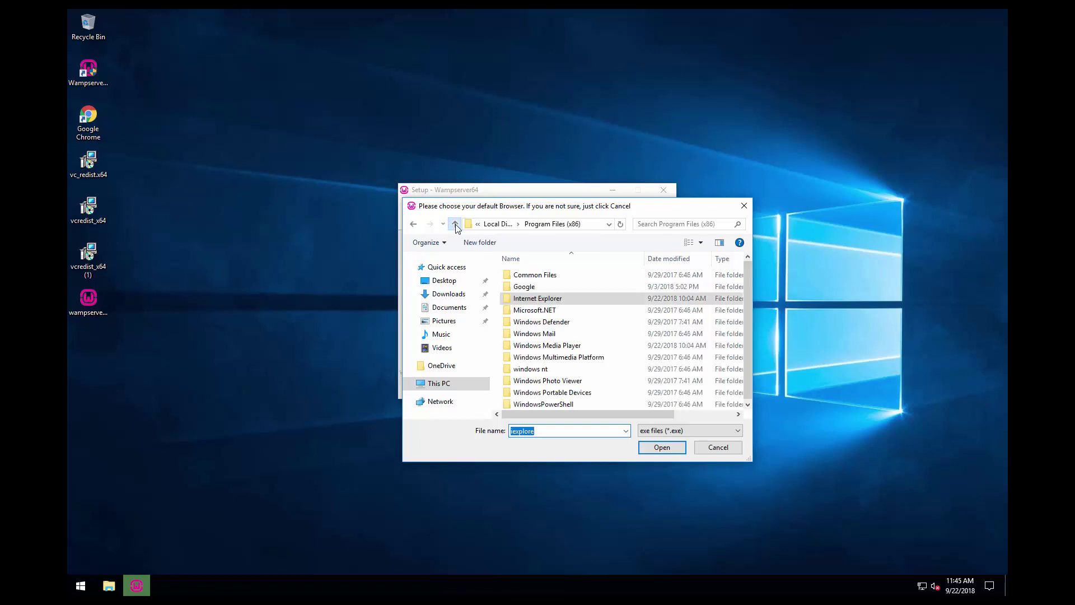
double_click(532, 286)
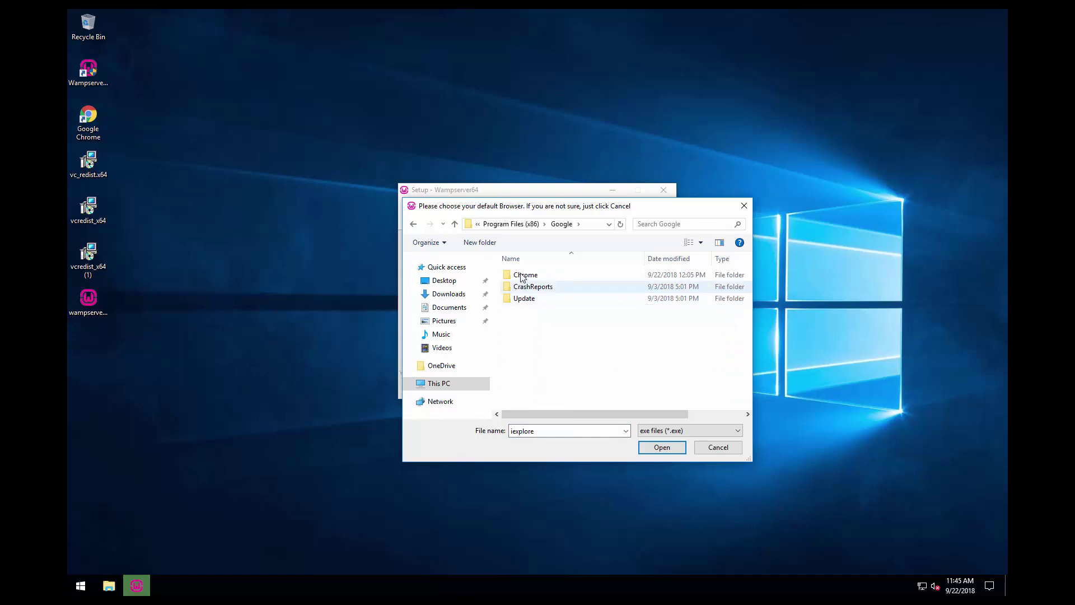
double_click(523, 276)
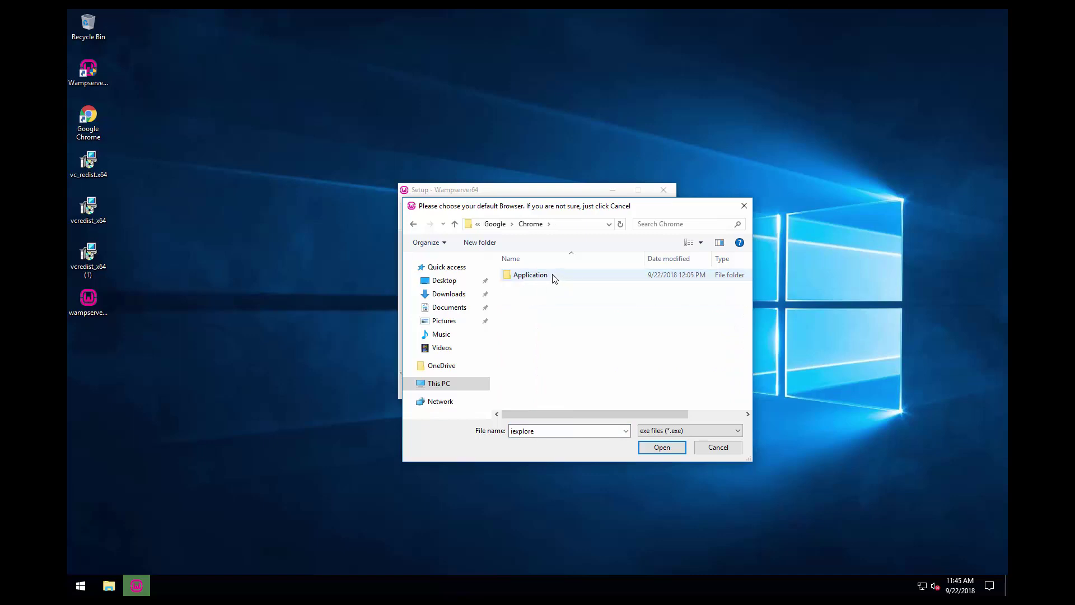
double_click(553, 277)
left_click(525, 301)
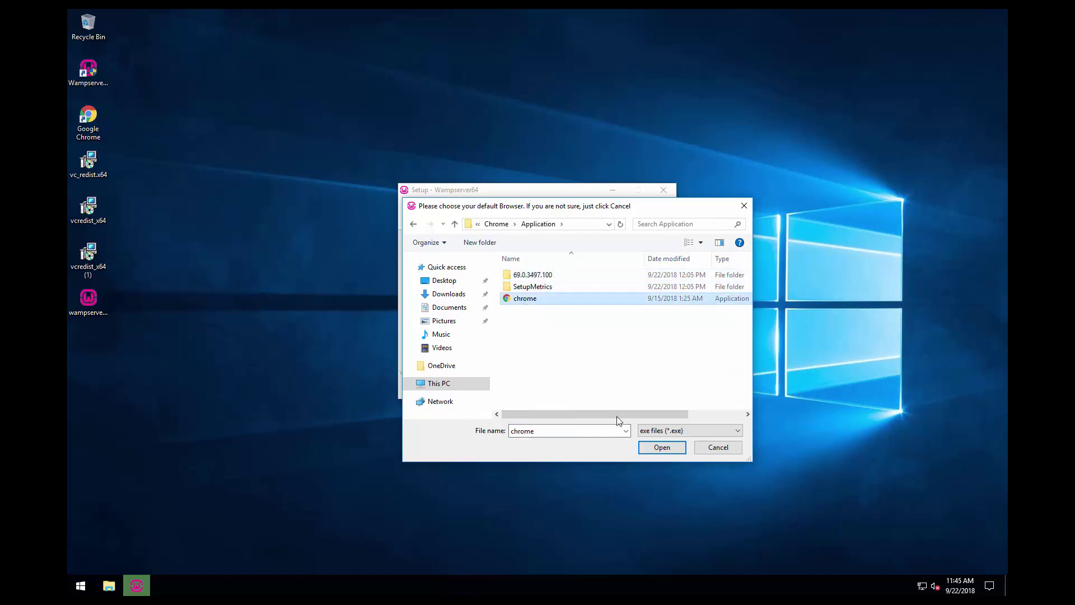
left_click(643, 446)
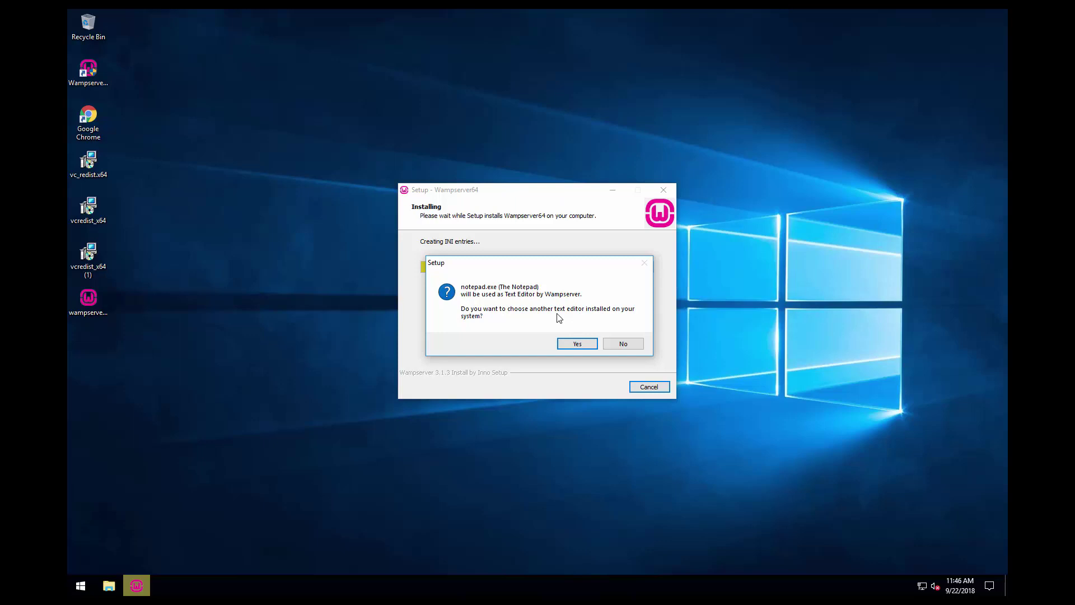
- Keep Notepad as the text editor and finish installing Wampserver64
left_click(636, 343)
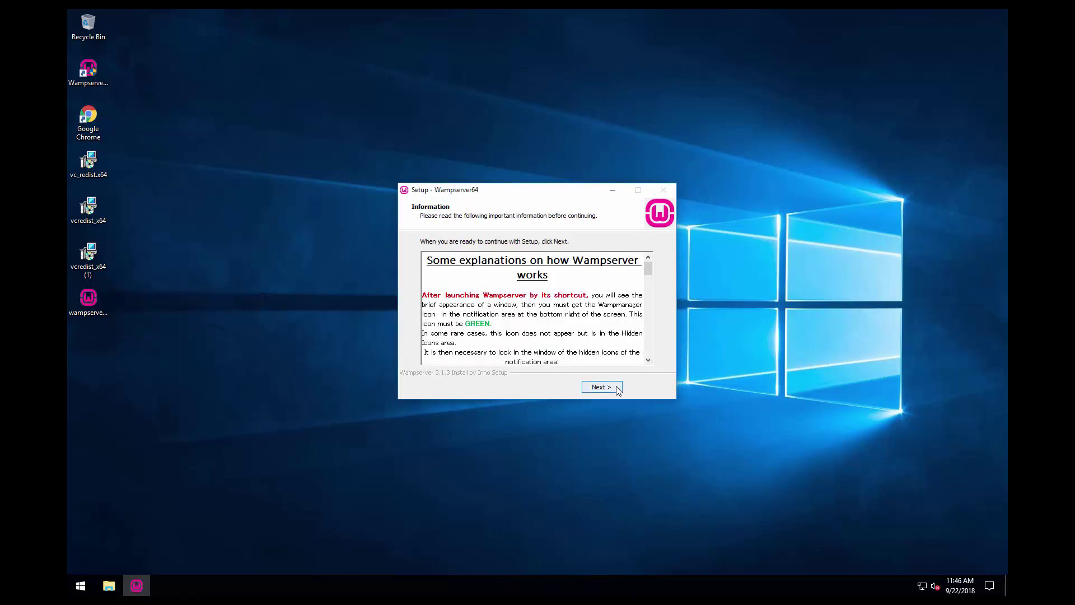
left_click(618, 391)
left_click(616, 390)
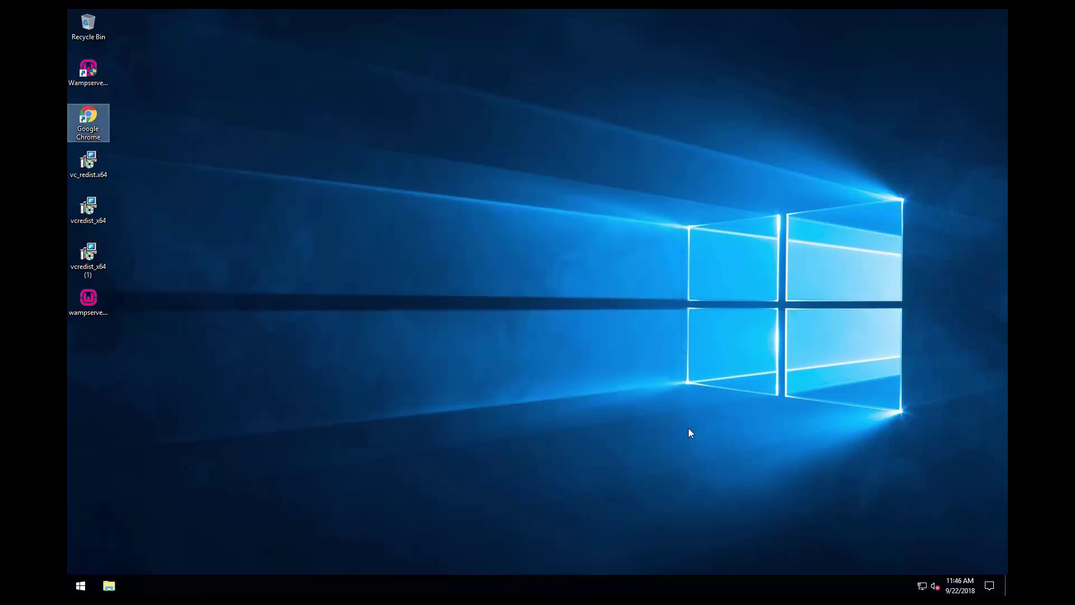
left_click(94, 89)
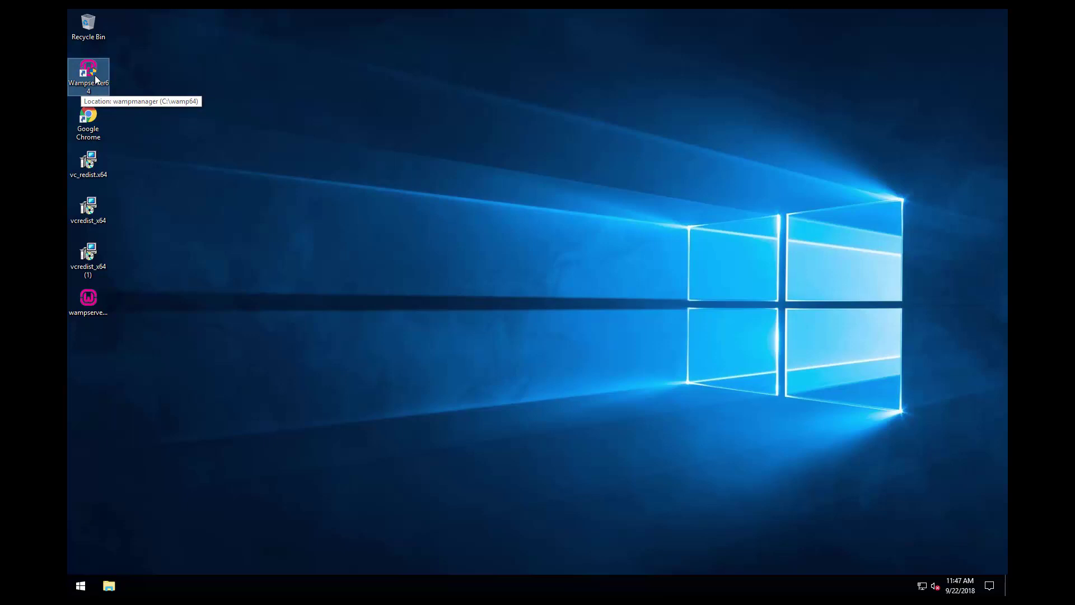
- Launch Wampserver64 with admin approval and open the localhost homepage from its tray menu
double_click(95, 79)
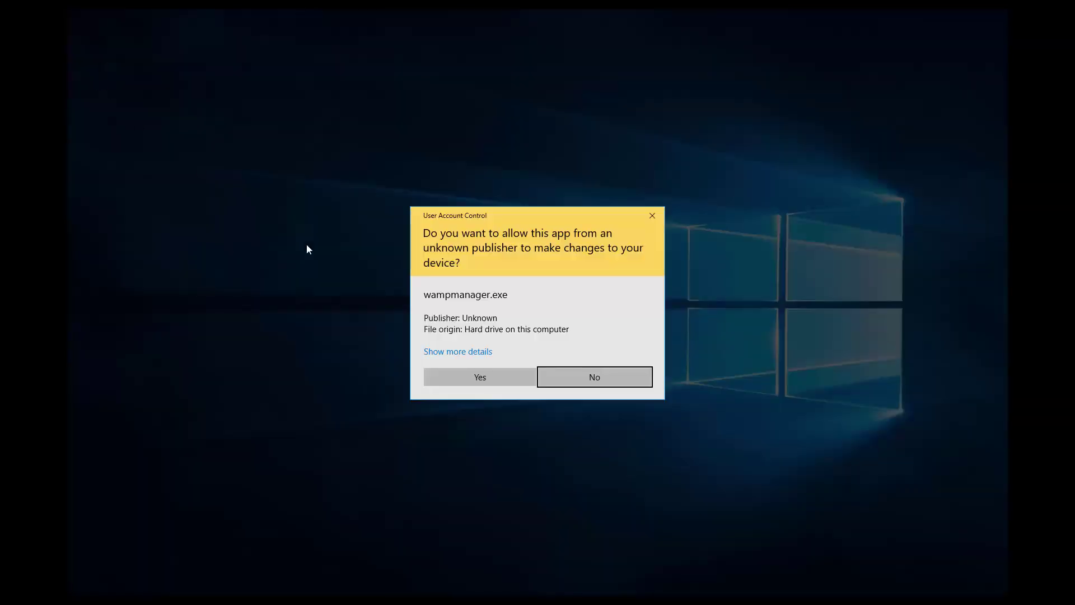
left_click(519, 373)
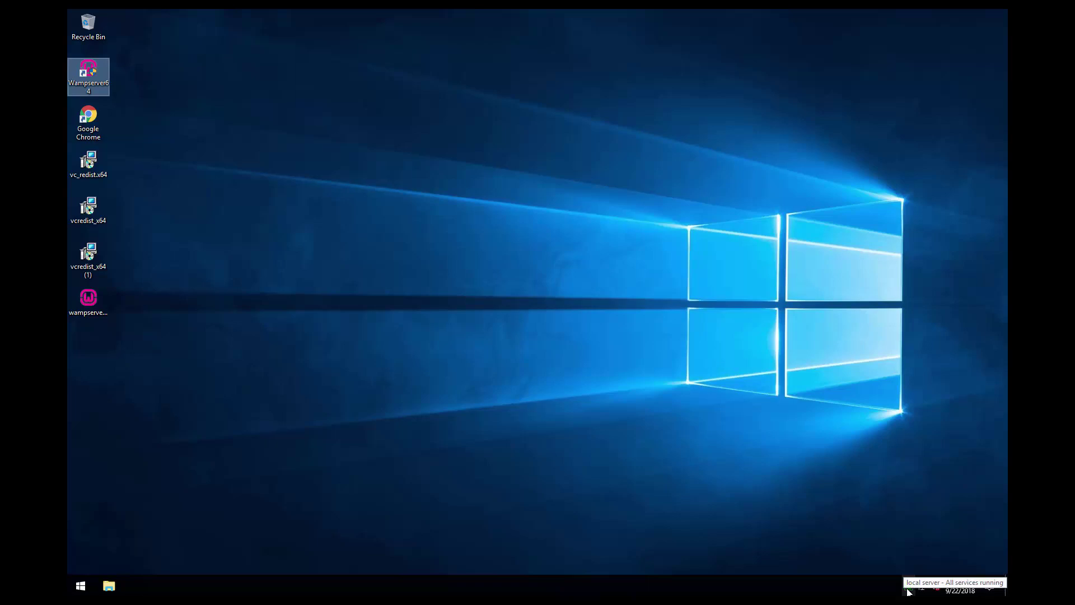
left_click(908, 588)
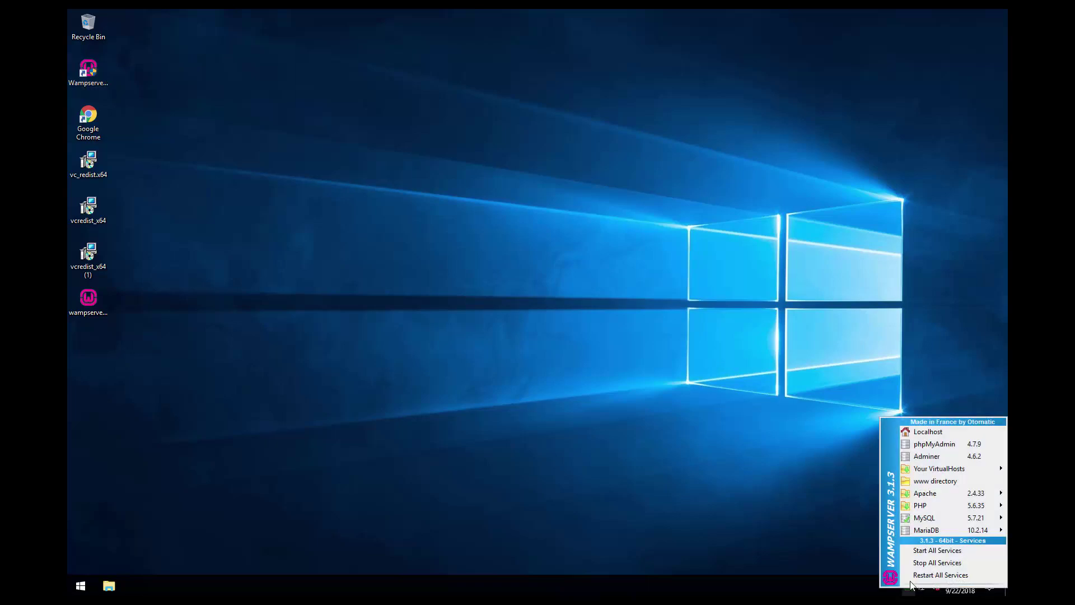
left_click(946, 433)
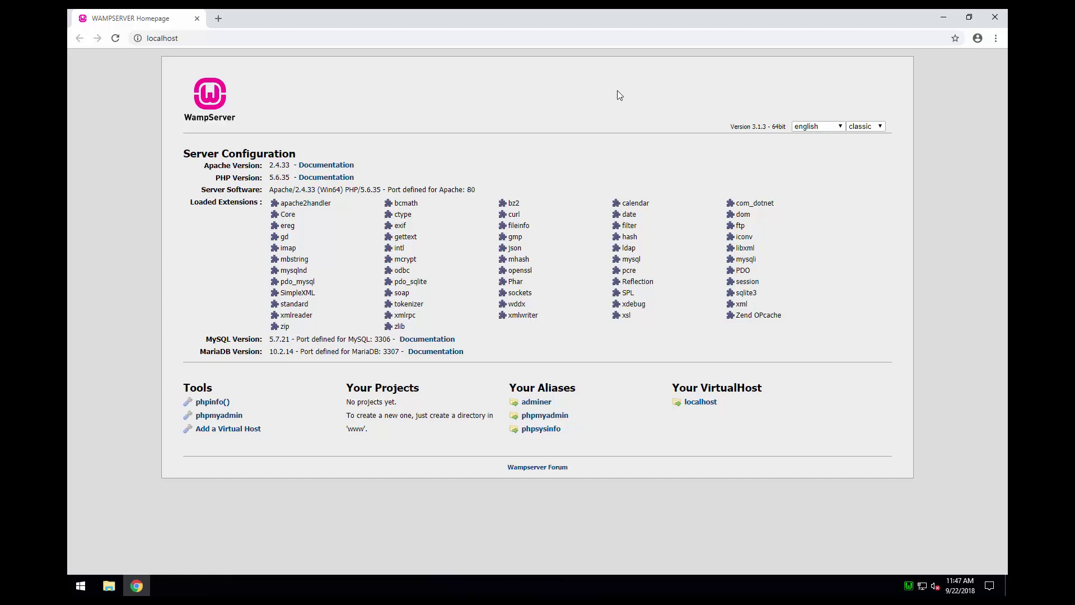
- Go to wordpress.org and download the WordPress 4.9.8 zip
left_click(250, 37)
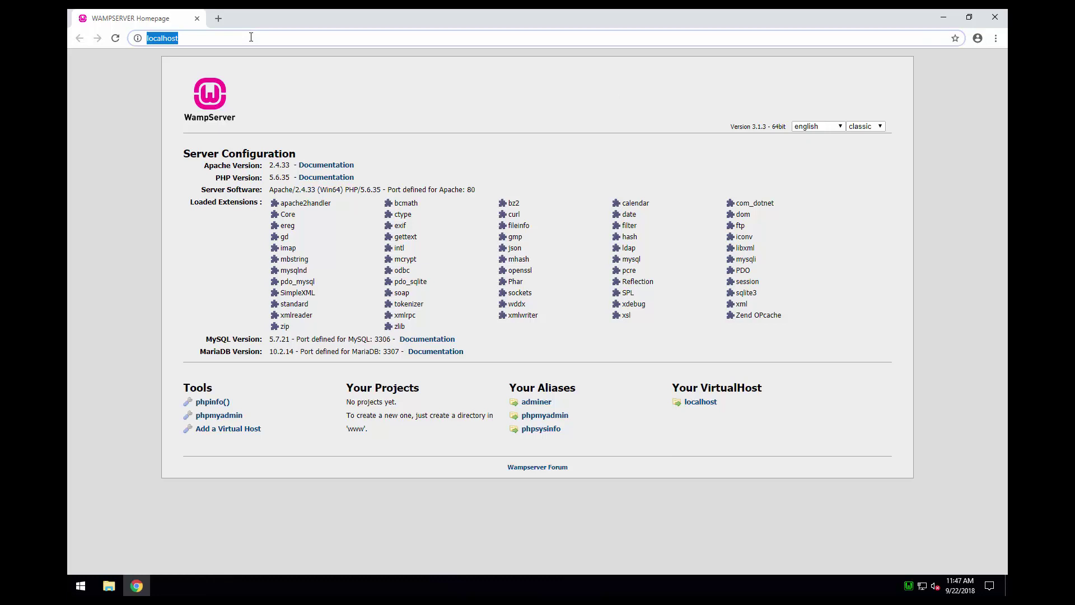
type("wordpress.org")
key("Return")
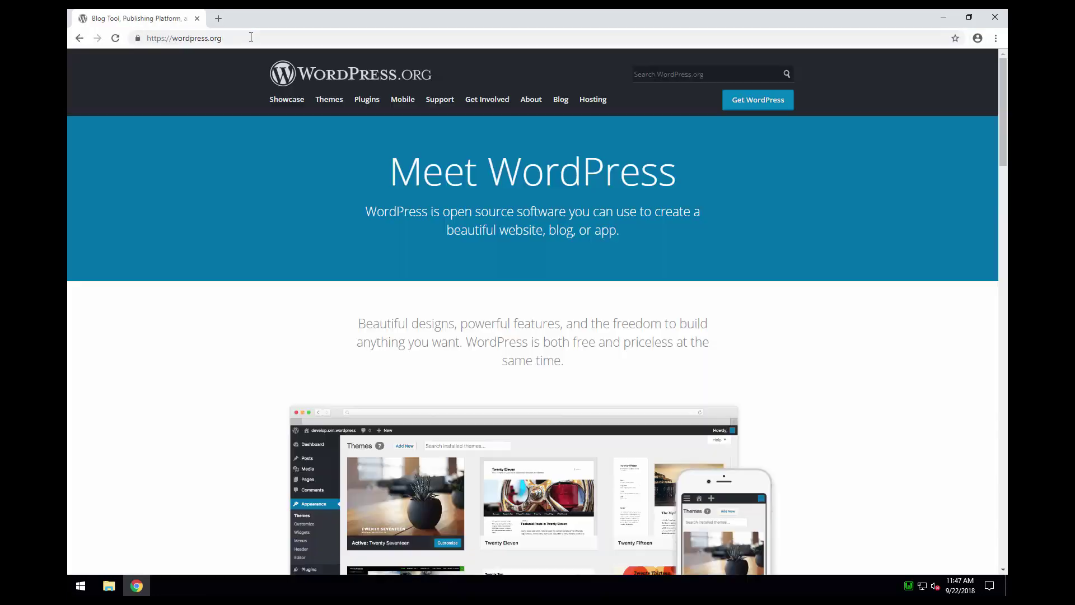
left_click(768, 103)
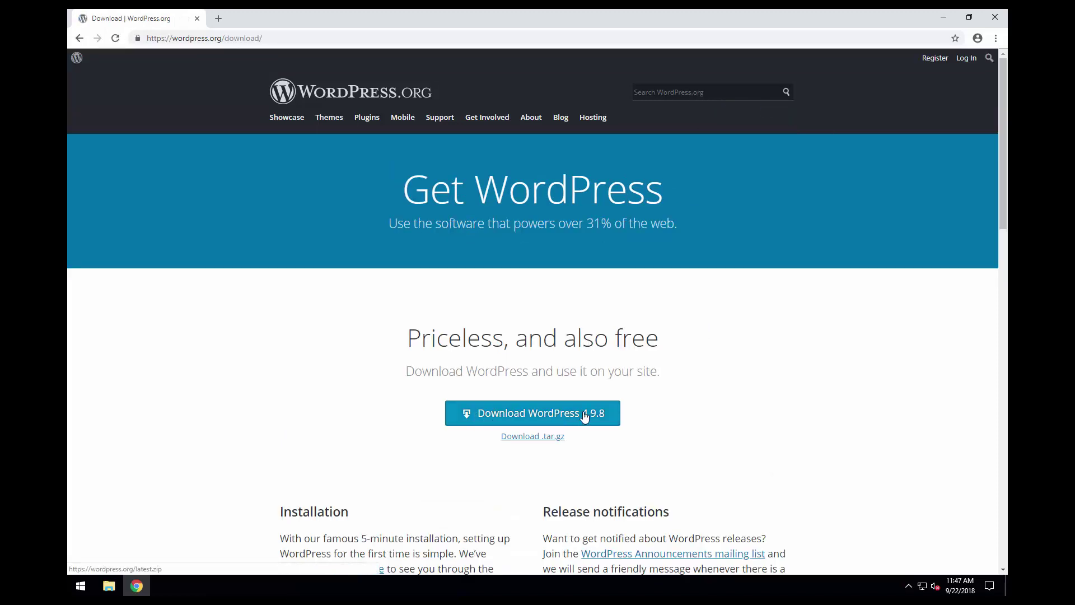
left_click(584, 416)
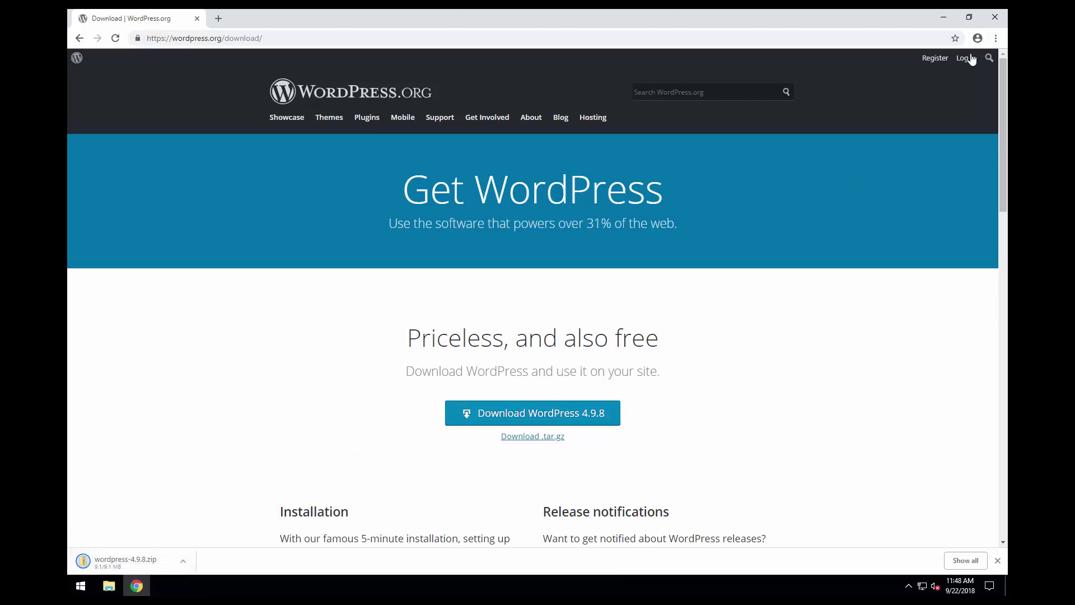
left_click(995, 38)
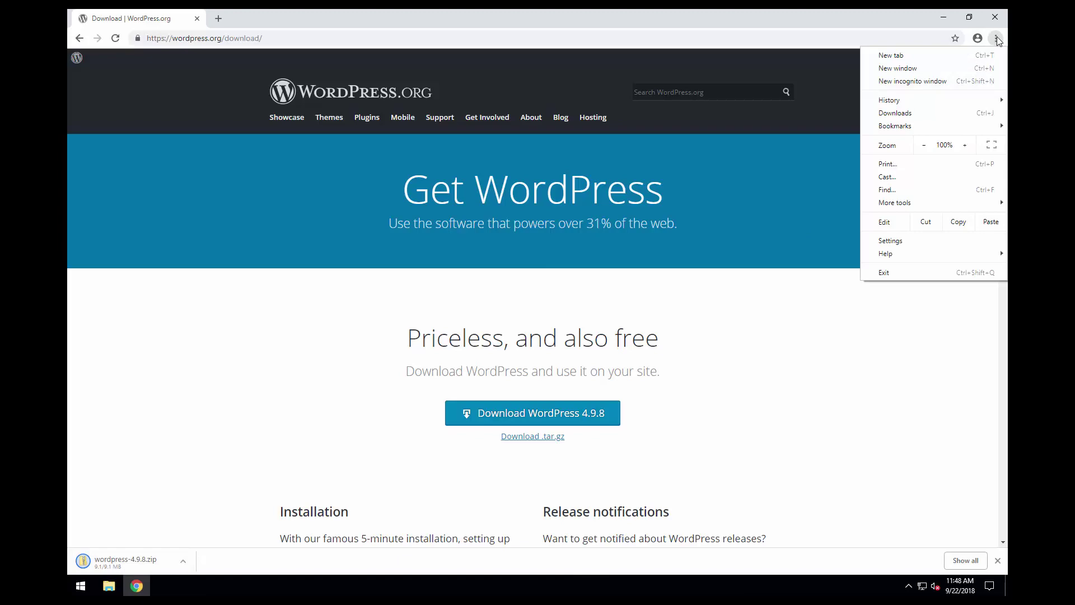
- Confirm in Chrome's advanced settings that downloads save to the Desktop, then close Chrome
left_click(899, 241)
scroll(506, 304, "down", 10)
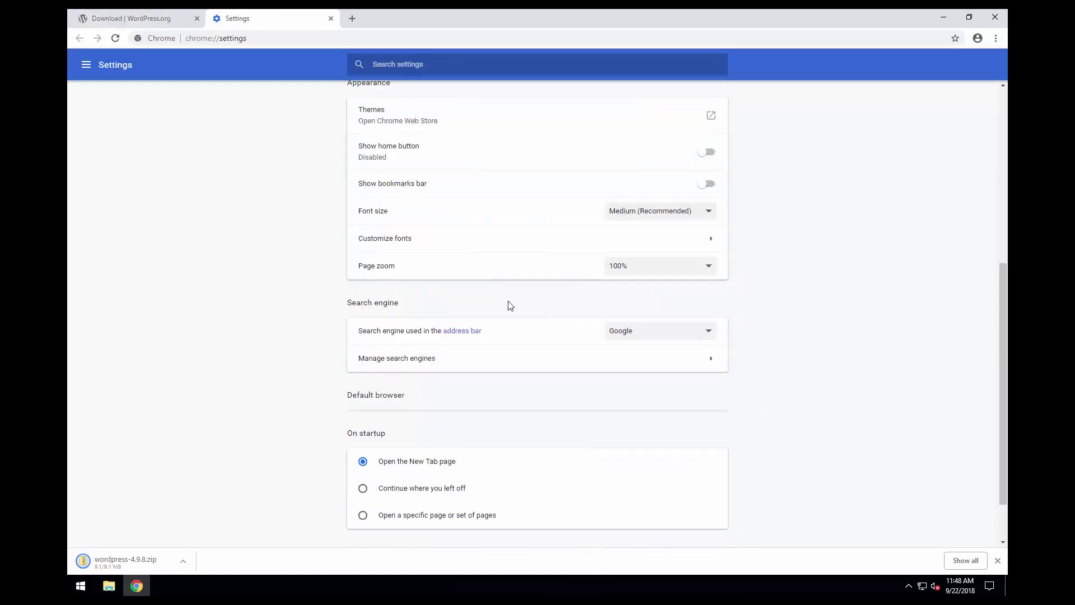
left_click(526, 500)
scroll(512, 427, "down", 4)
scroll(512, 426, "down", 4)
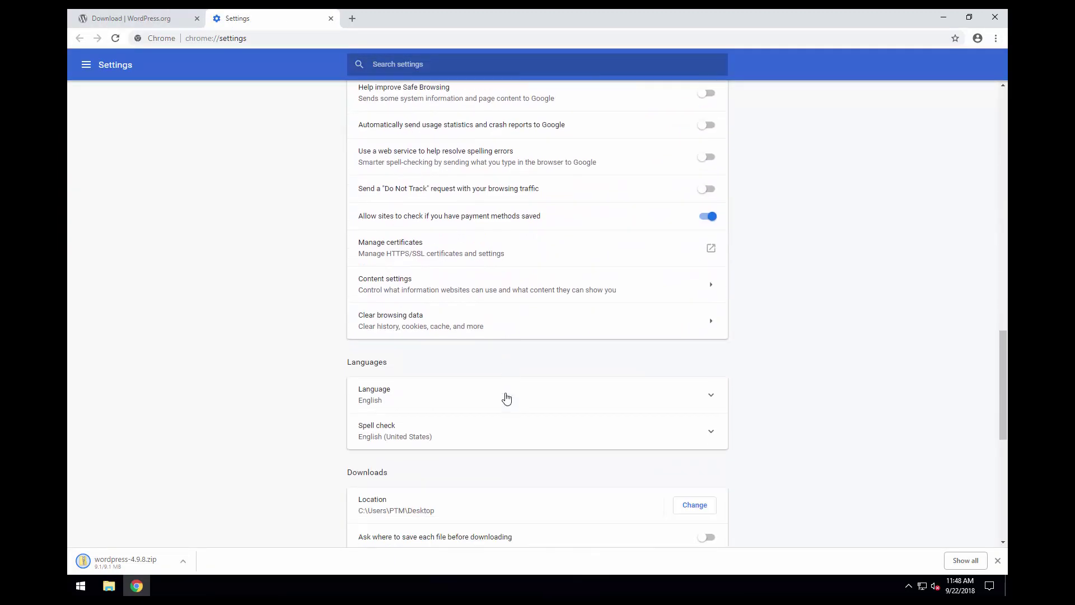
left_click_drag(434, 454, 359, 454)
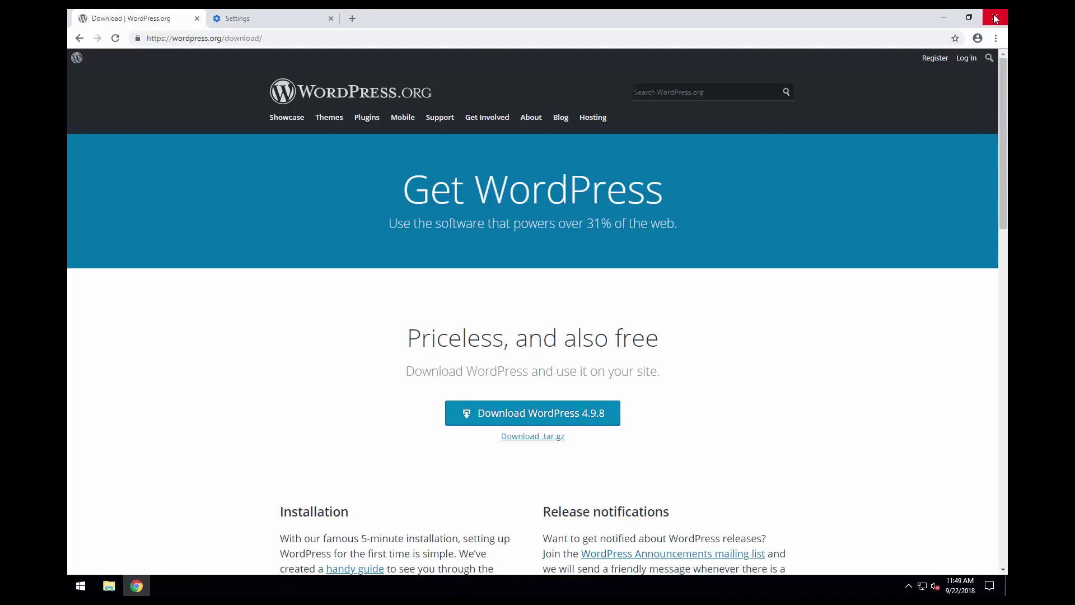
left_click(994, 18)
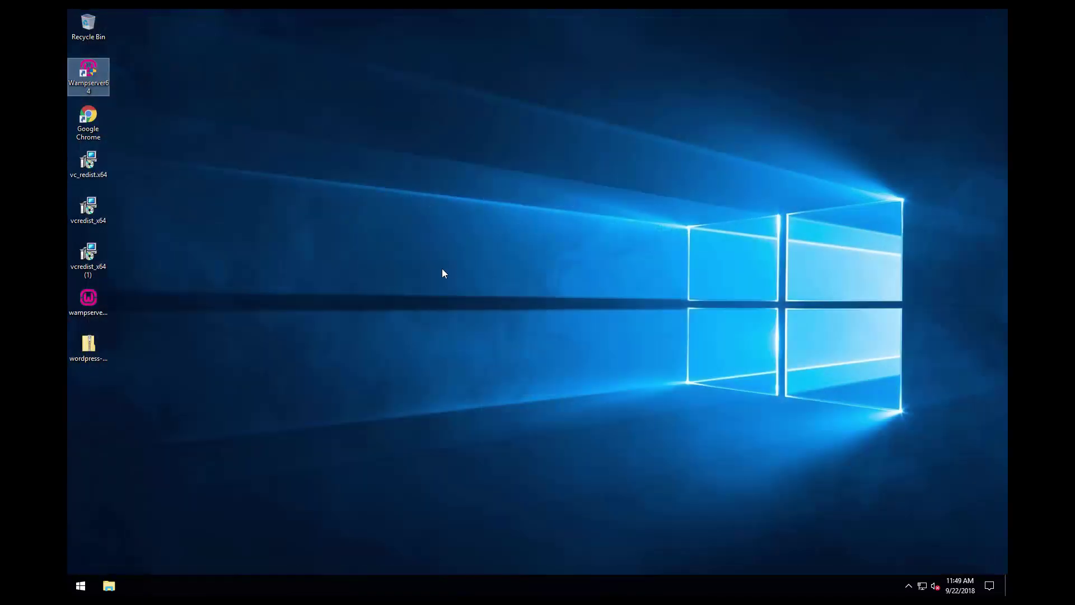
- Extract wordpress-4.9.8.zip to the Desktop, then switch File Explorer to This PC
right_click(92, 341)
left_click(127, 365)
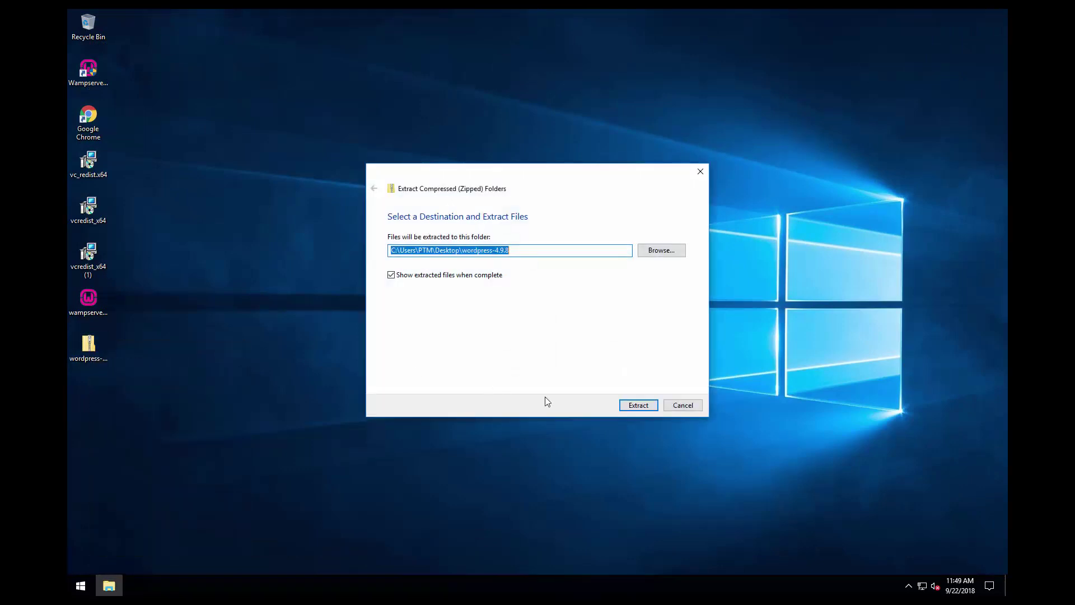
left_click(642, 408)
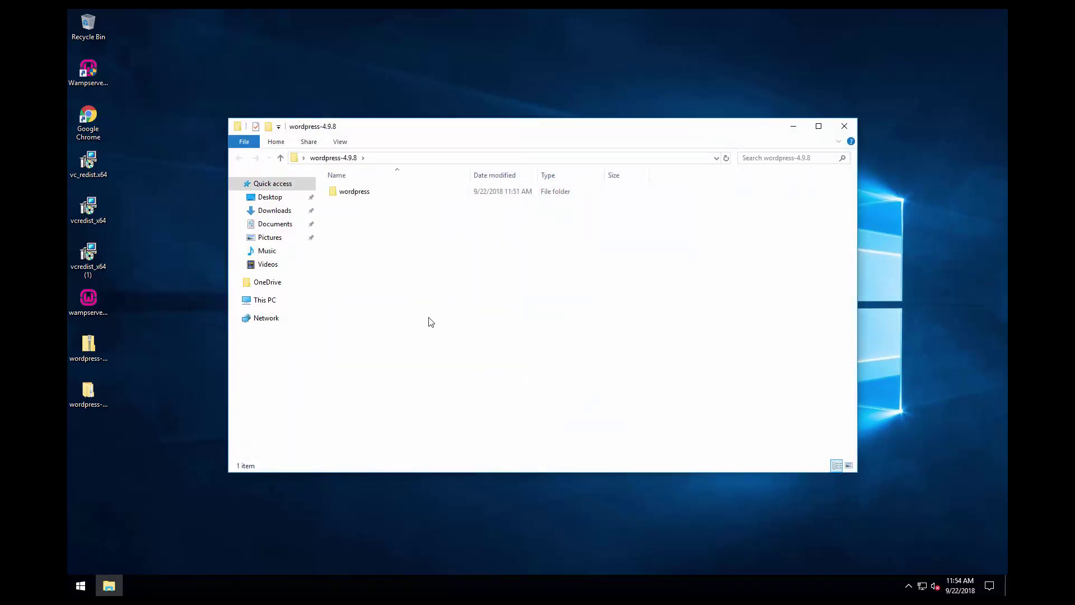
left_click(268, 300)
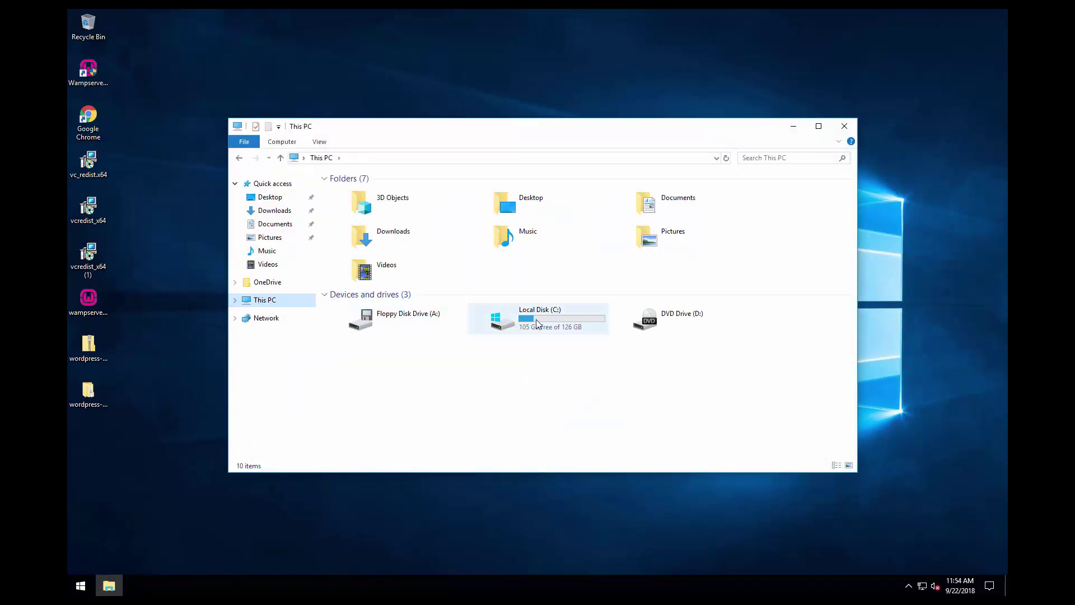
- Navigate to the C:\wamp64\www folder
double_click(533, 325)
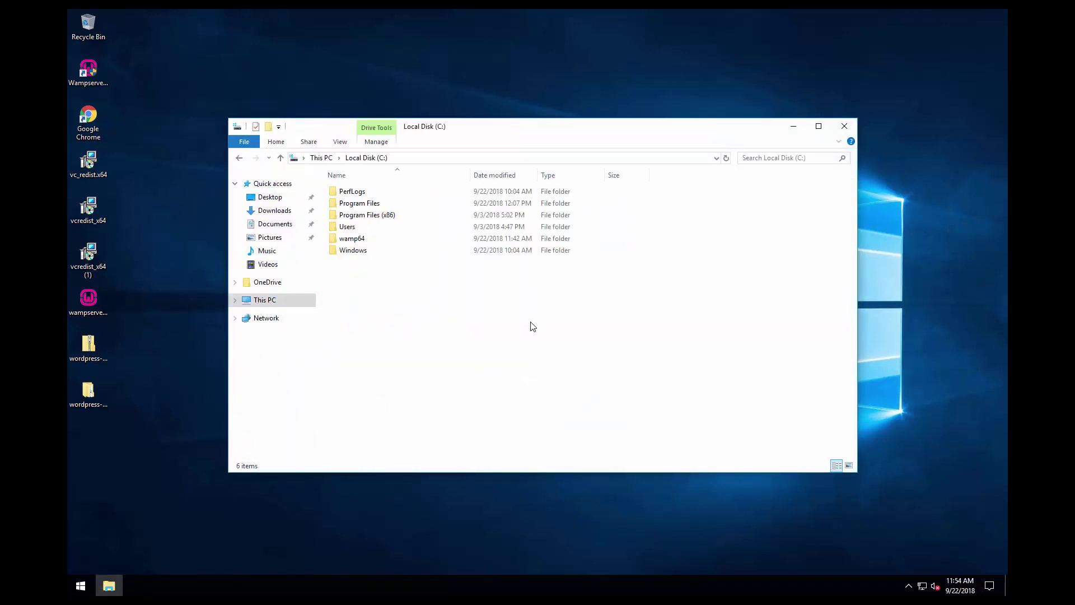
double_click(358, 240)
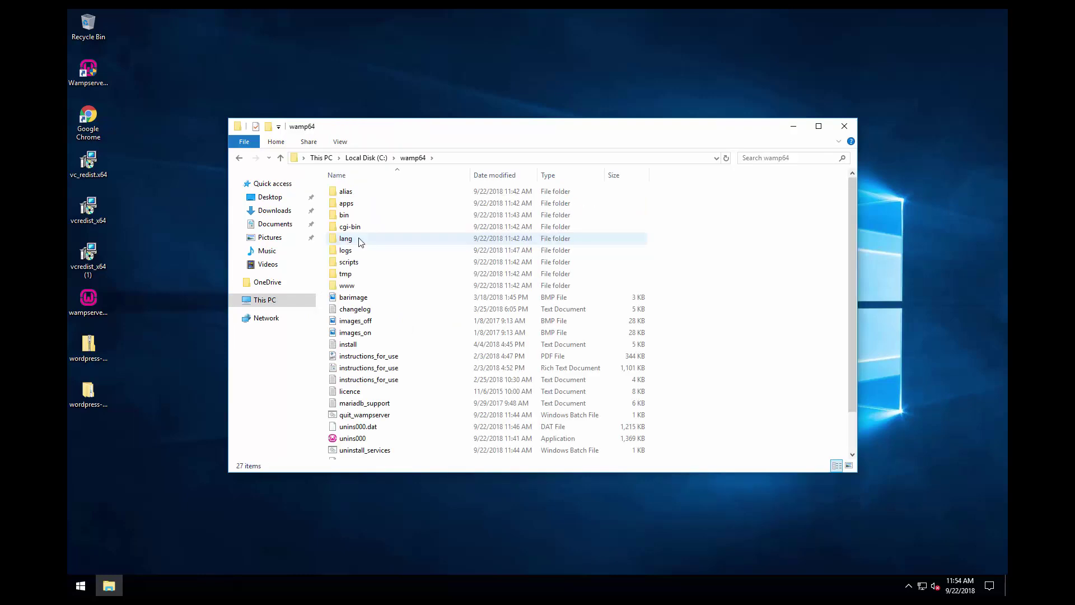
double_click(364, 286)
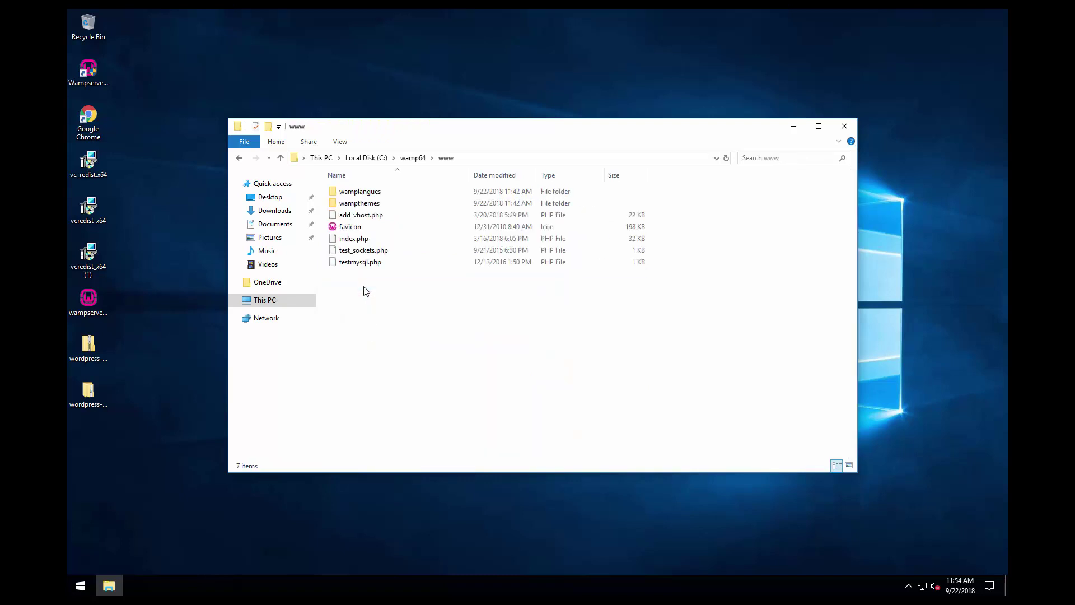
- Create a new folder named mywpwebsite inside www and check its full path
right_click(365, 310)
mouse_move(414, 431)
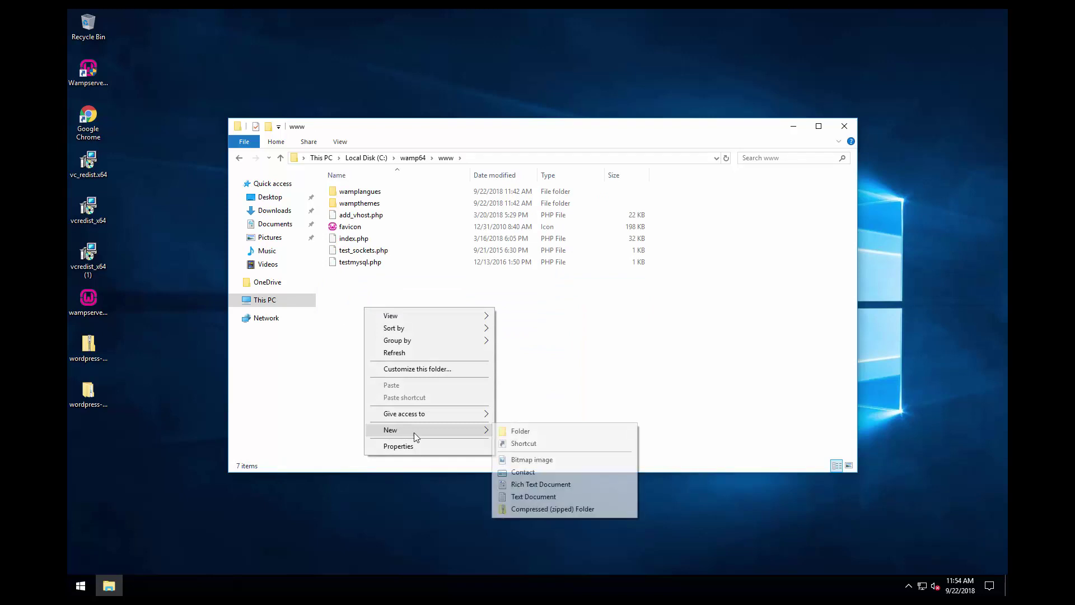
left_click(515, 431)
key("BackSpace")
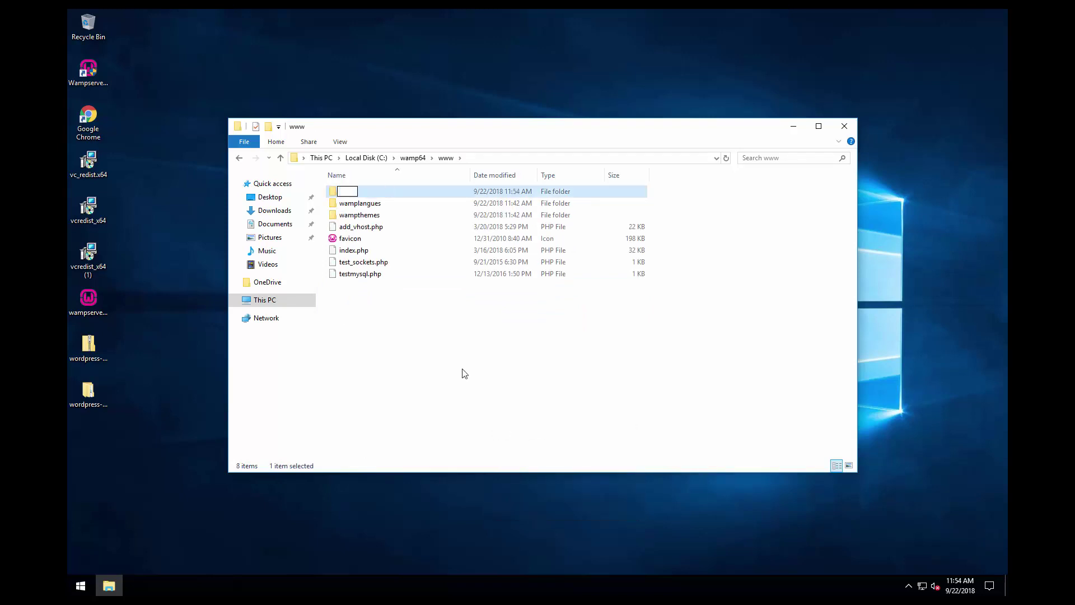
type("mywpwebsite")
key("Return")
key("Return")
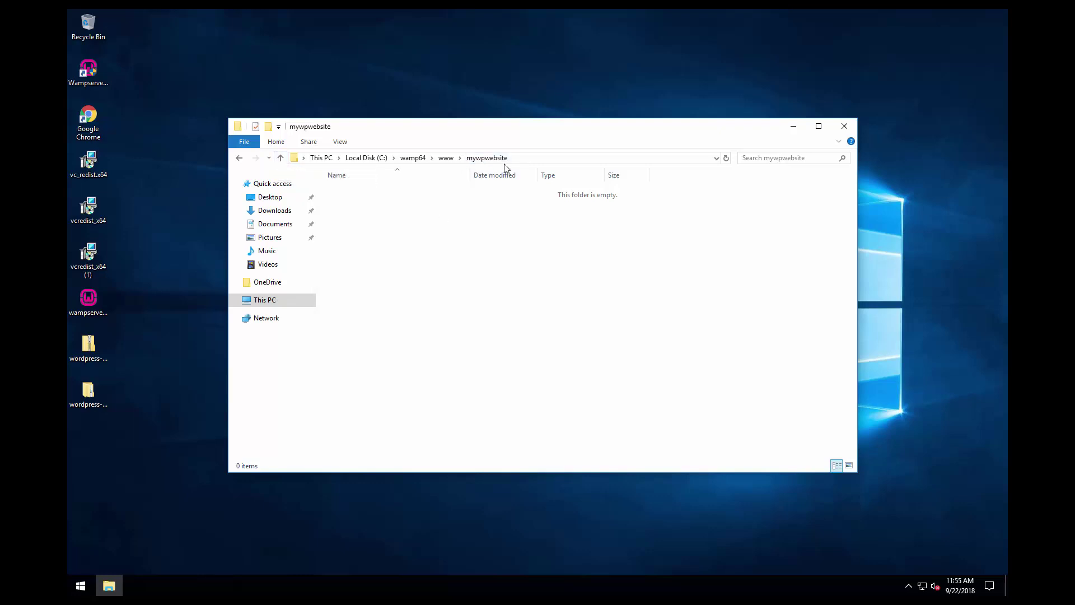
left_click(524, 157)
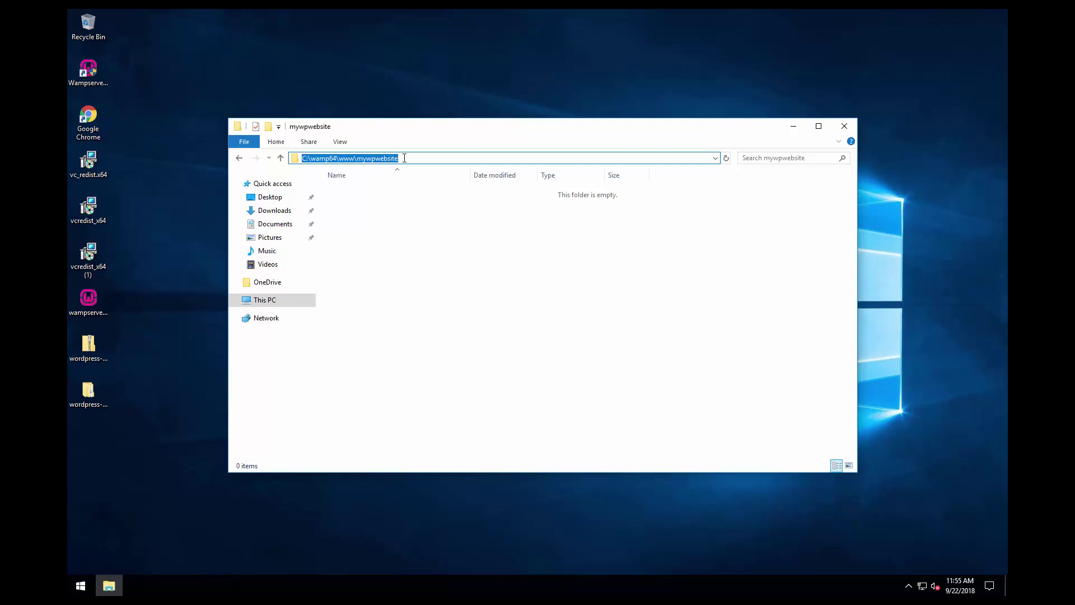
left_click(414, 214)
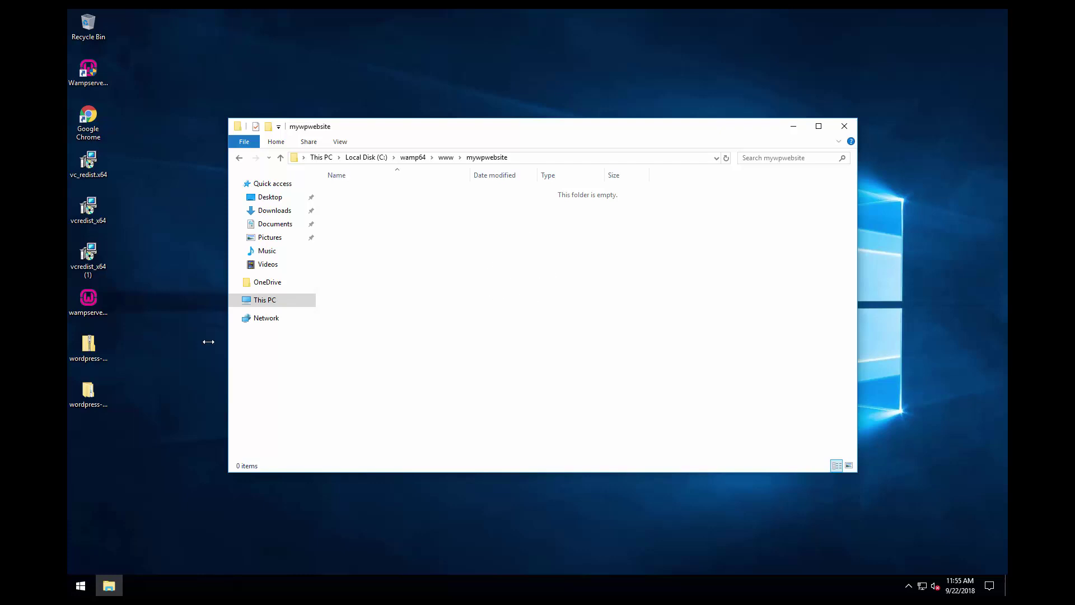
left_click(96, 394)
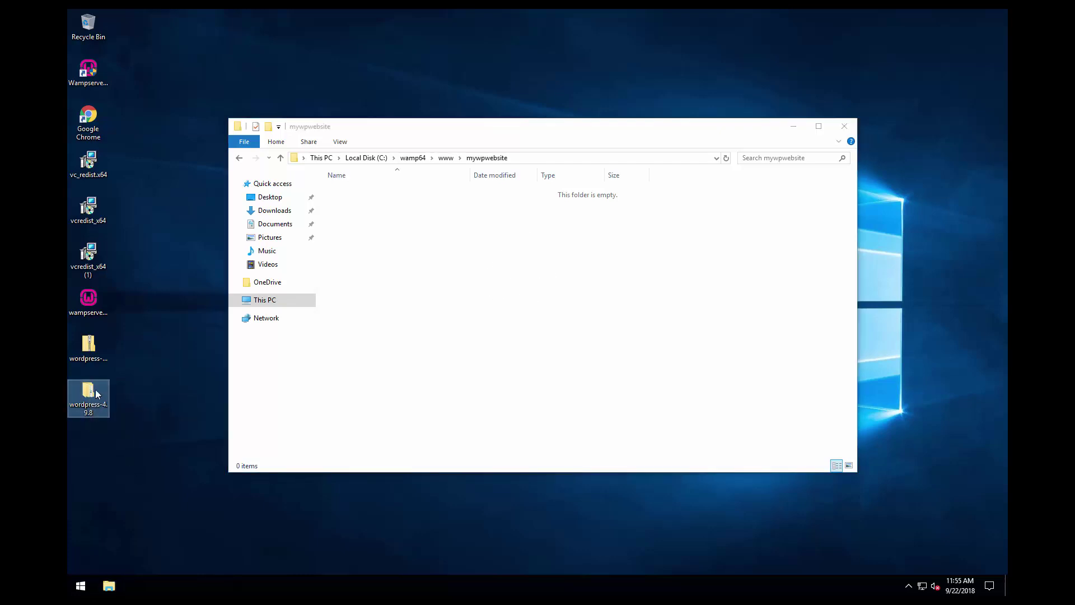
- Open the extracted wordpress-4.9.8\wordpress folder beside the mywpwebsite window
double_click(97, 393)
left_click_drag(459, 143, 711, 211)
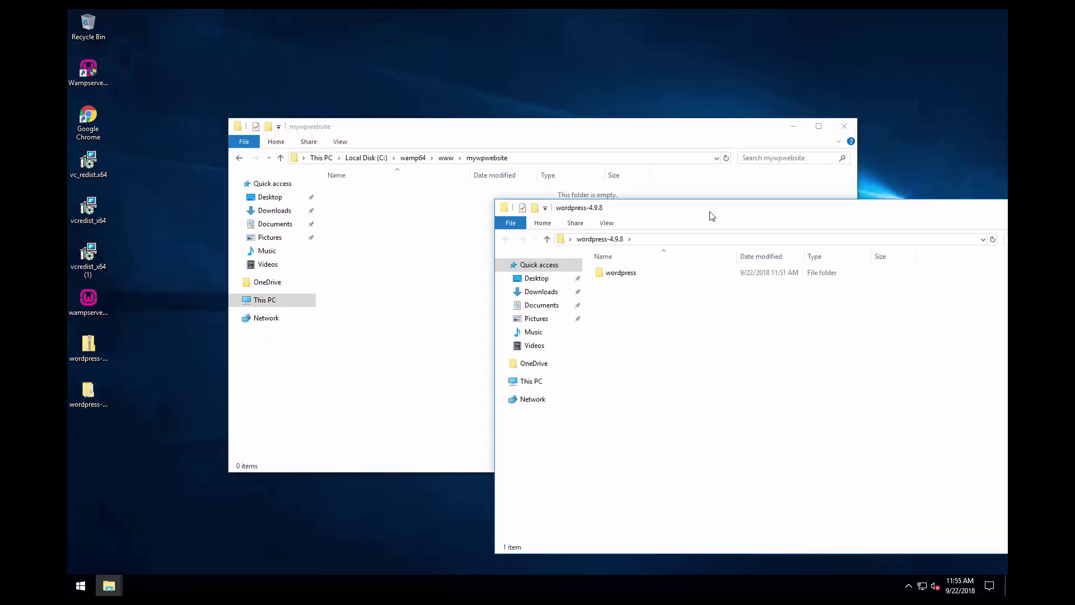
left_click(623, 279)
double_click(644, 277)
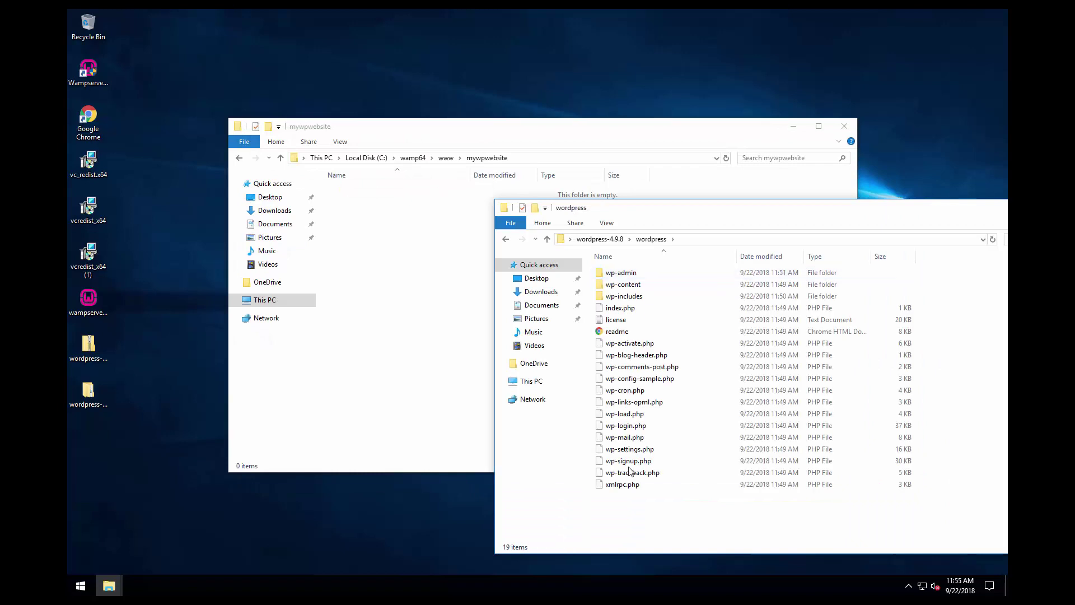
- Move all 19 WordPress items into mywpwebsite and close both Explorer windows
left_click_drag(625, 507, 636, 270)
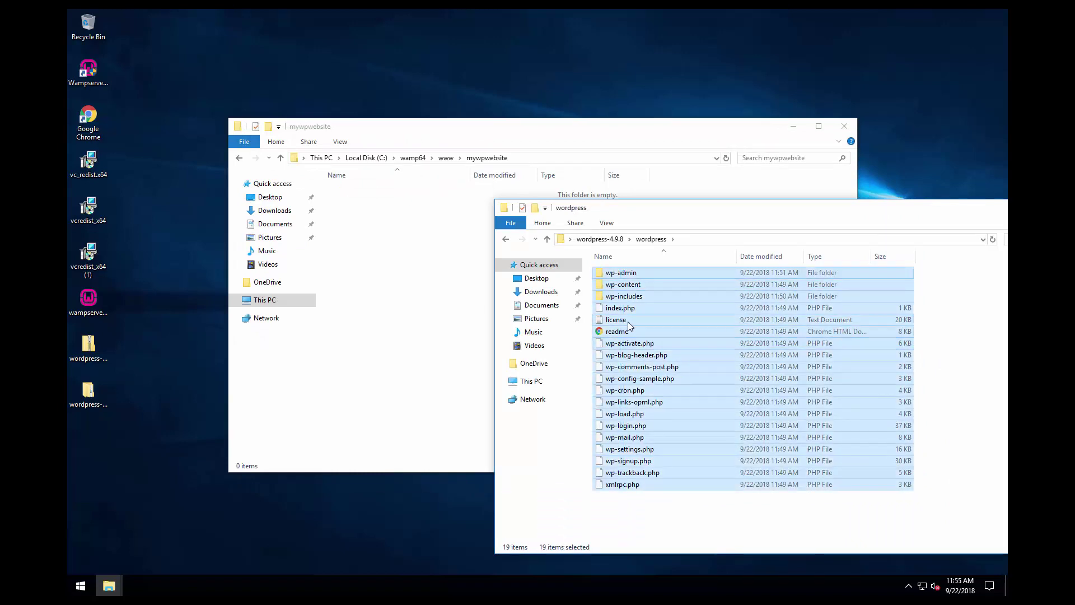
left_click_drag(627, 321, 398, 270)
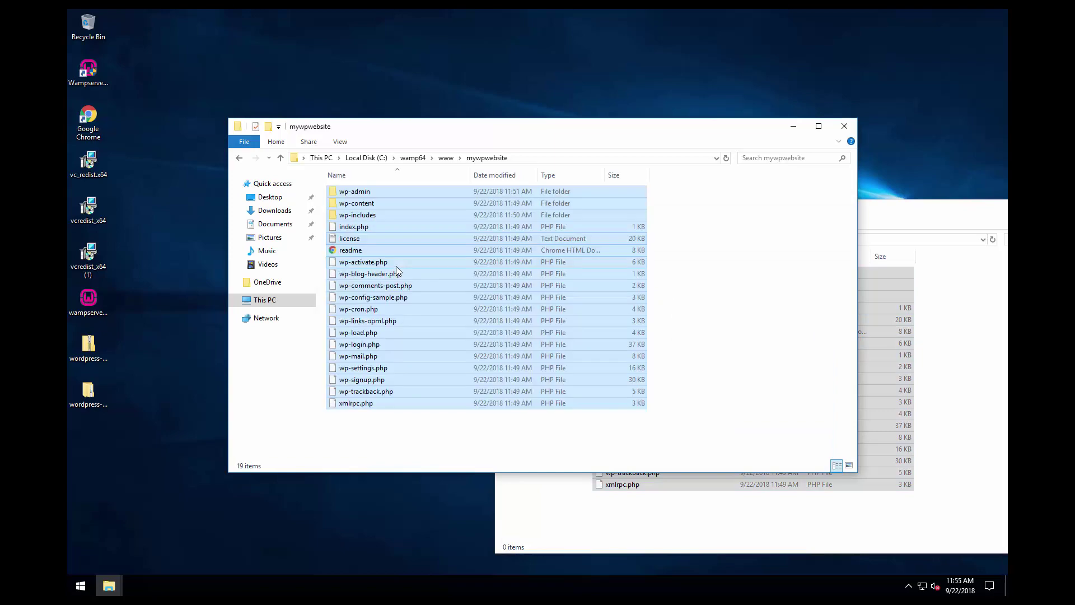
left_click(896, 207)
left_click_drag(896, 207, 652, 146)
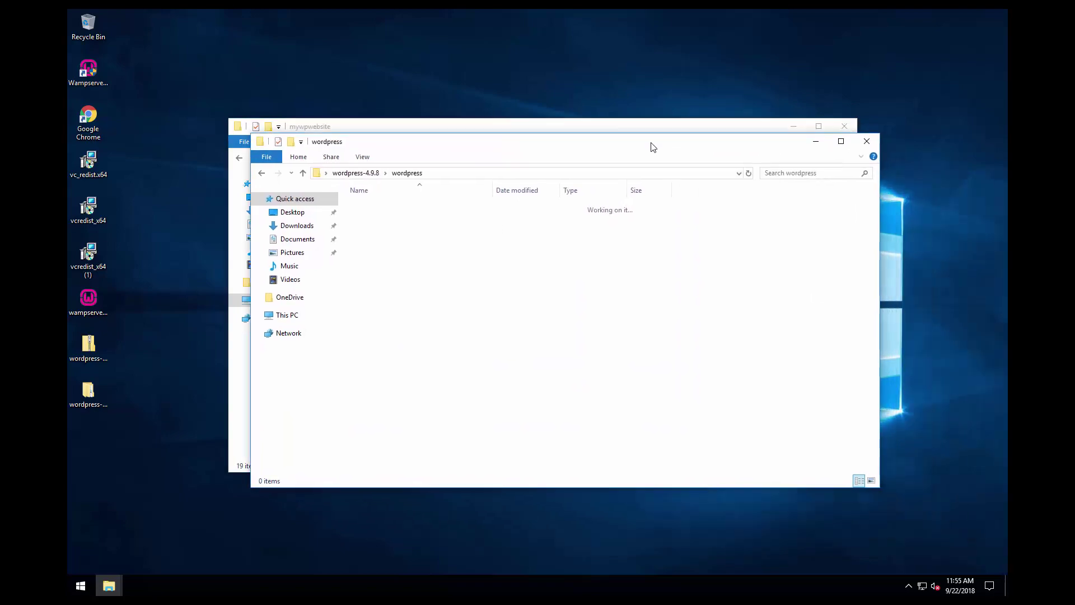
left_click(867, 141)
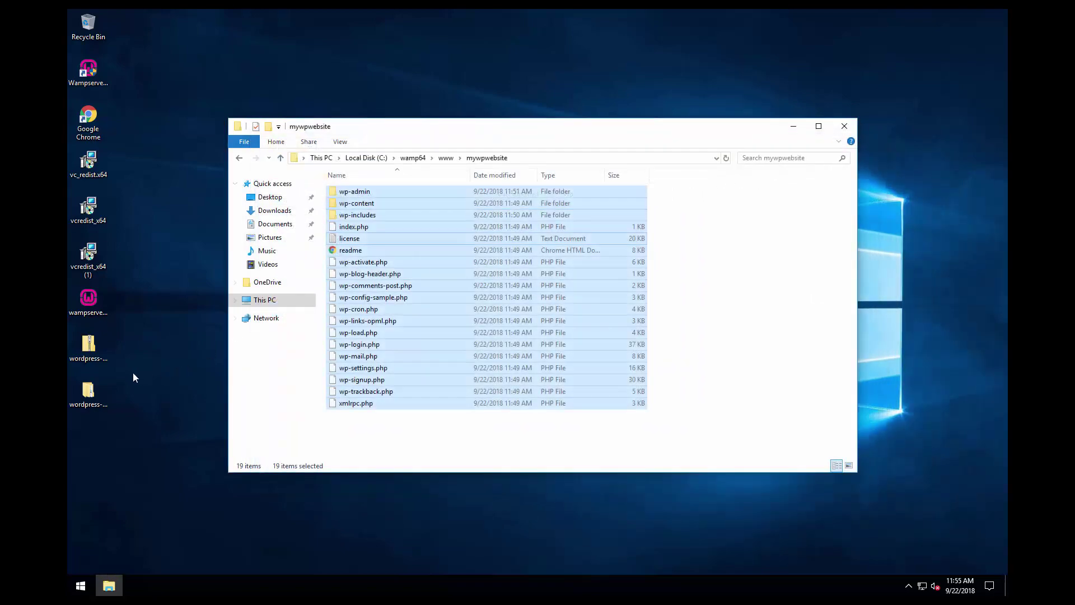
left_click(844, 126)
- Open phpMyAdmin from the WampServer tray menu and log in as root
left_click(908, 585)
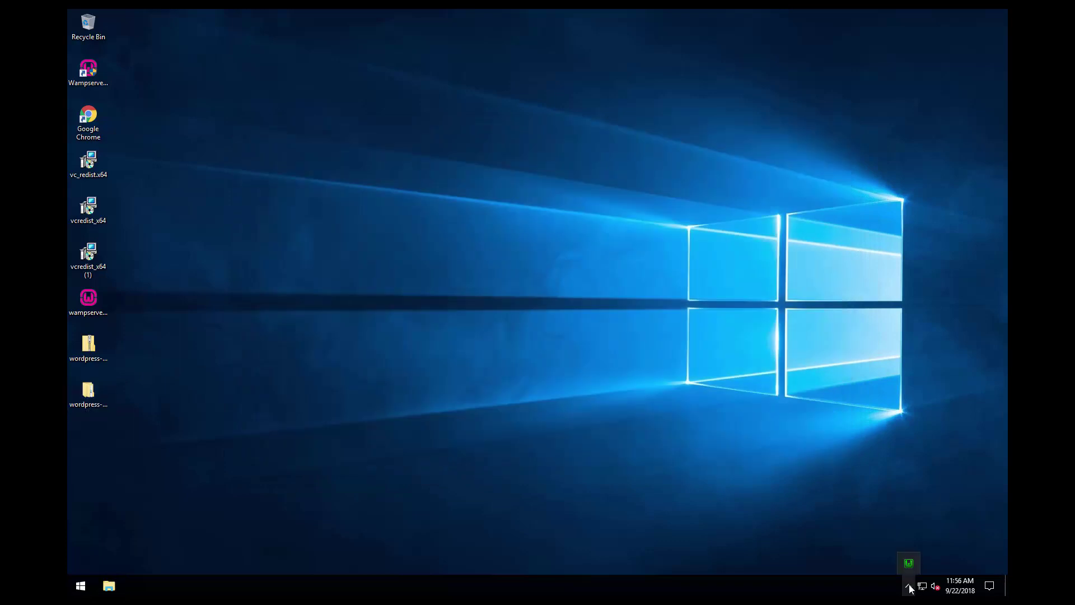
left_click(541, 275)
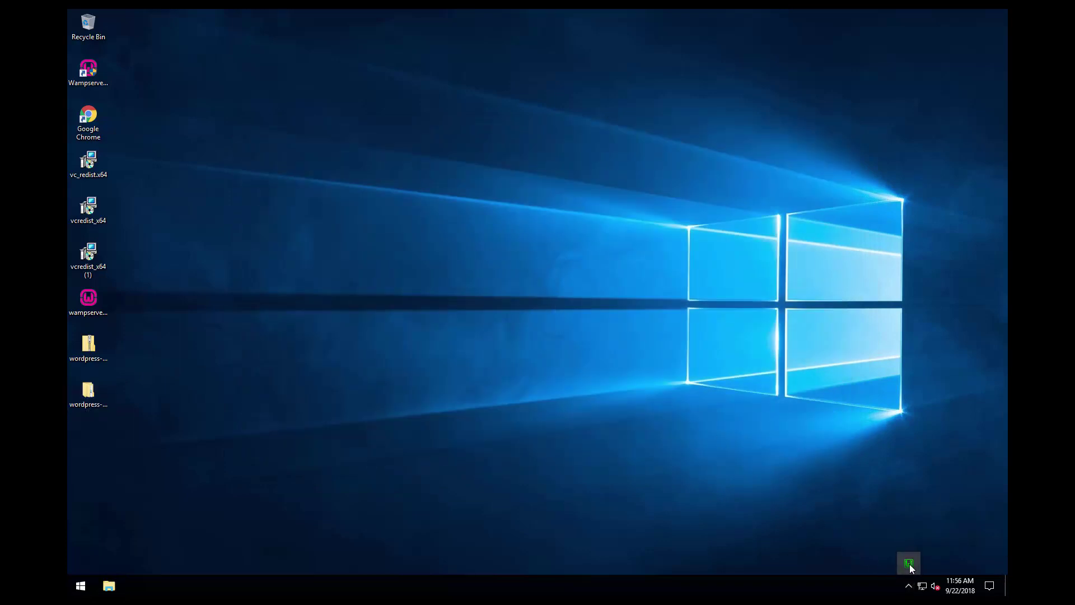
left_click(908, 564)
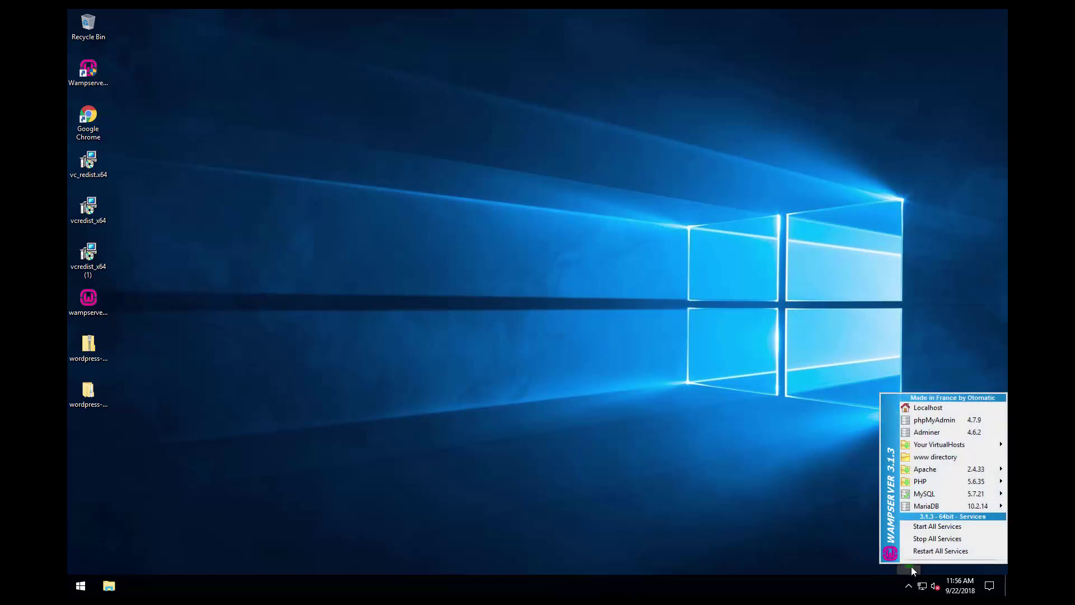
left_click(945, 424)
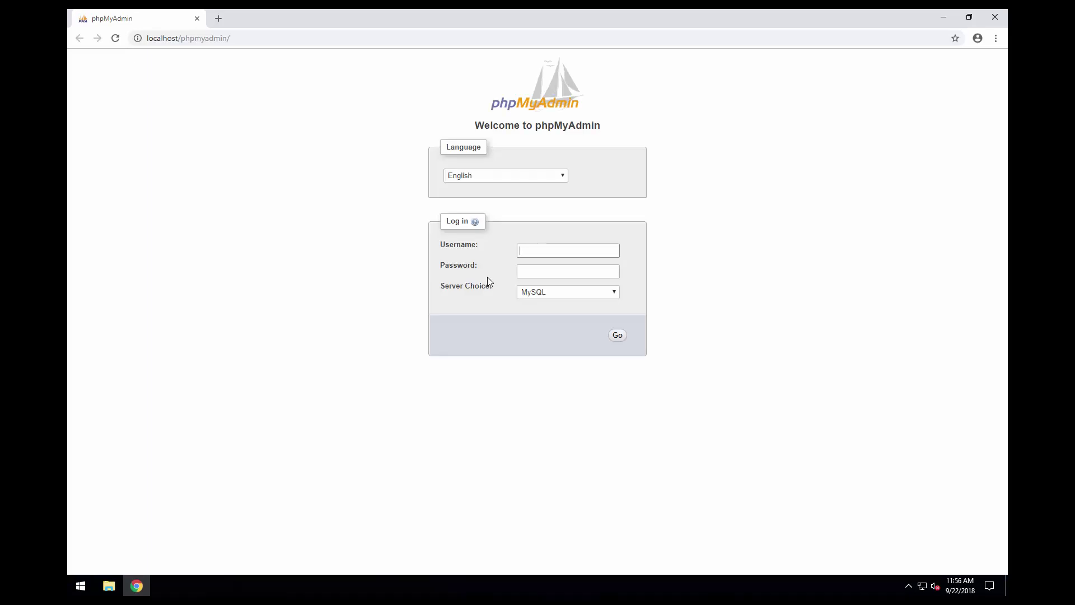
type("root")
left_click(618, 335)
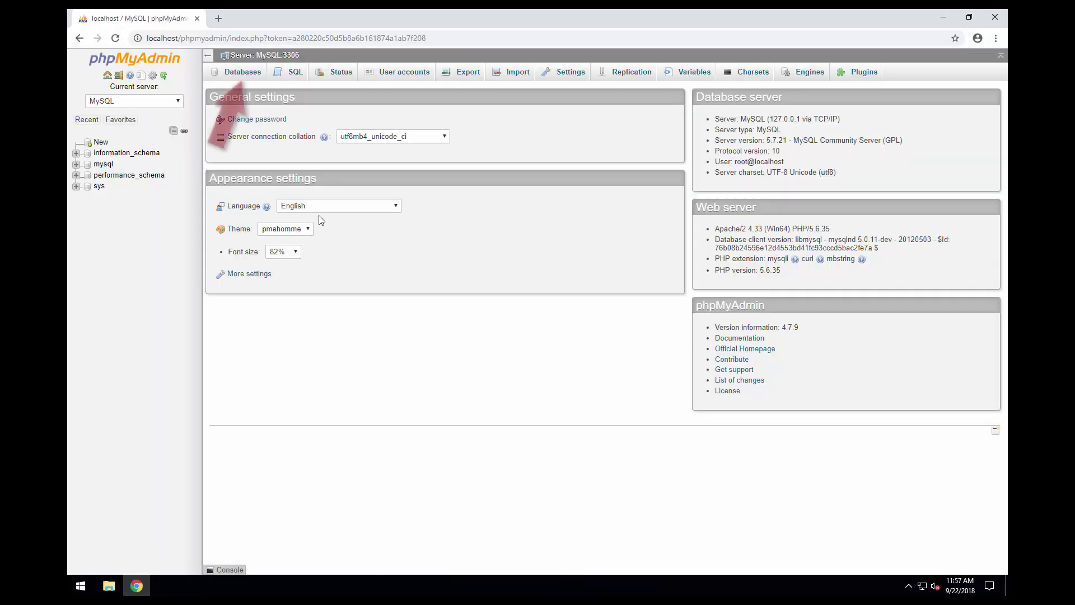
- Create an empty database named mywpwebsite on the Databases page
left_click(240, 73)
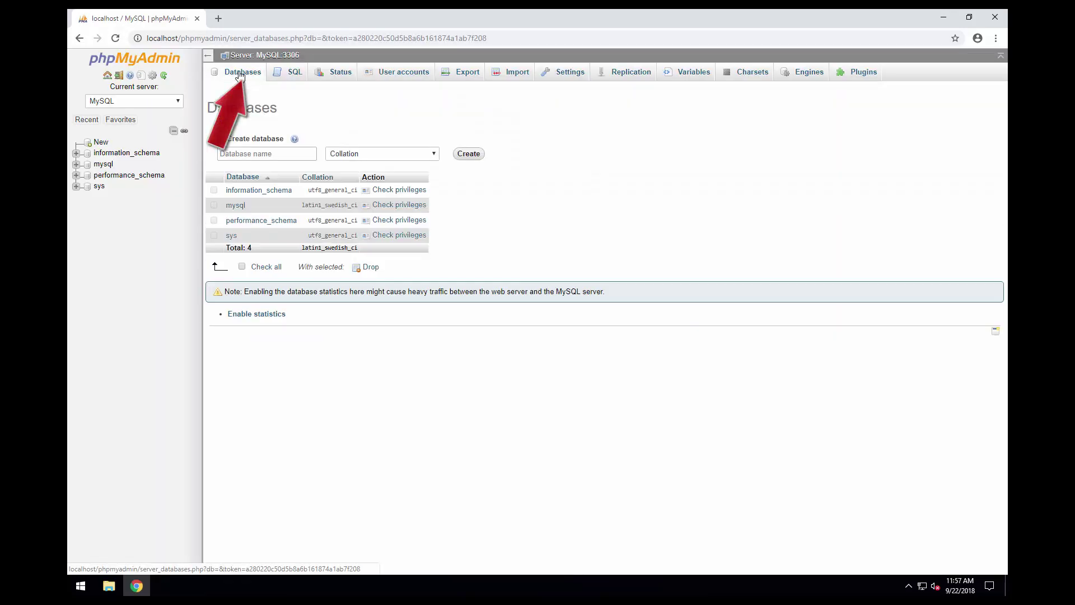
left_click(288, 153)
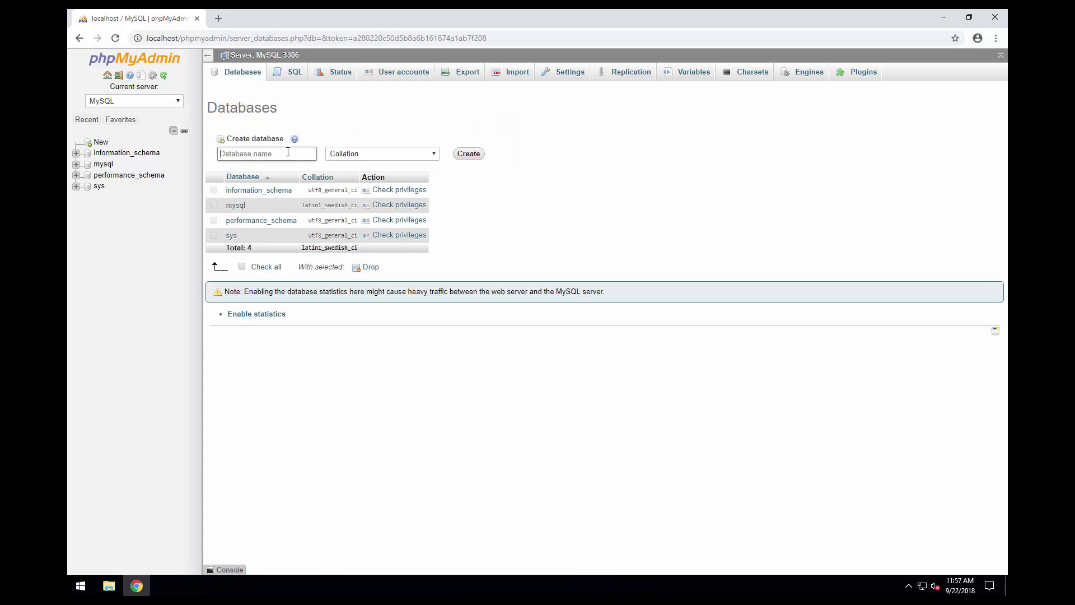
type("mywpwebsite")
left_click(478, 156)
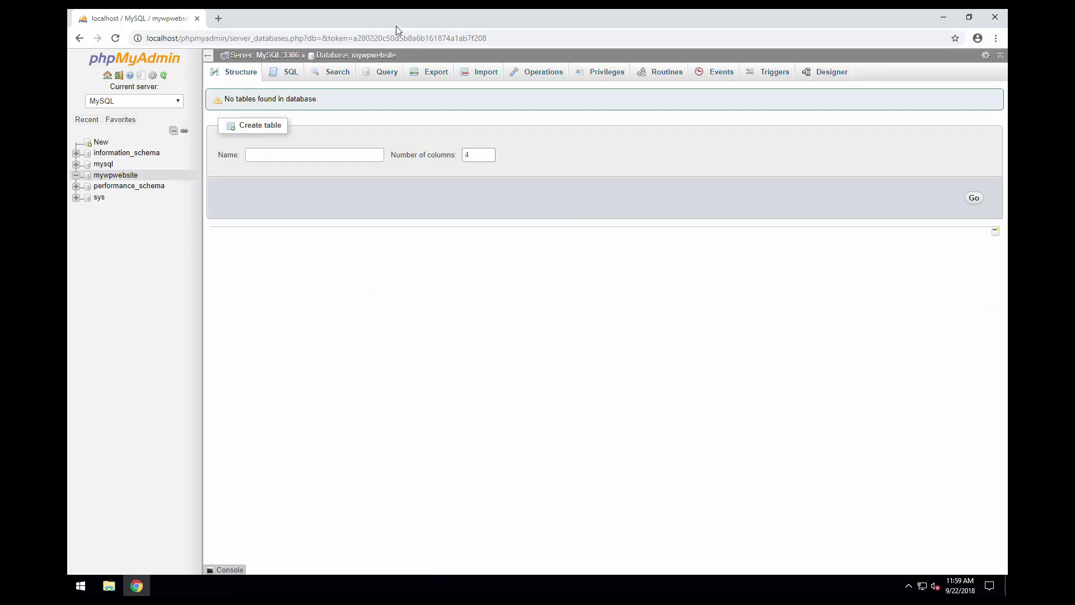
left_click(501, 32)
- Load localhost/mywpwebsite/wp-admin, choose English (United States), and continue to the database form
type("lo")
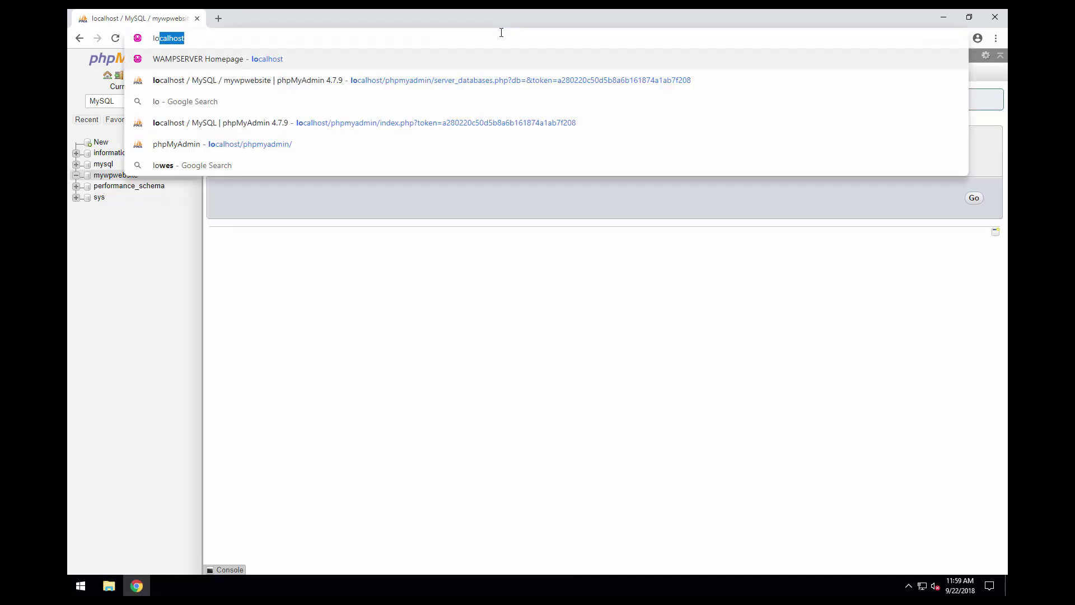
type("calhost/")
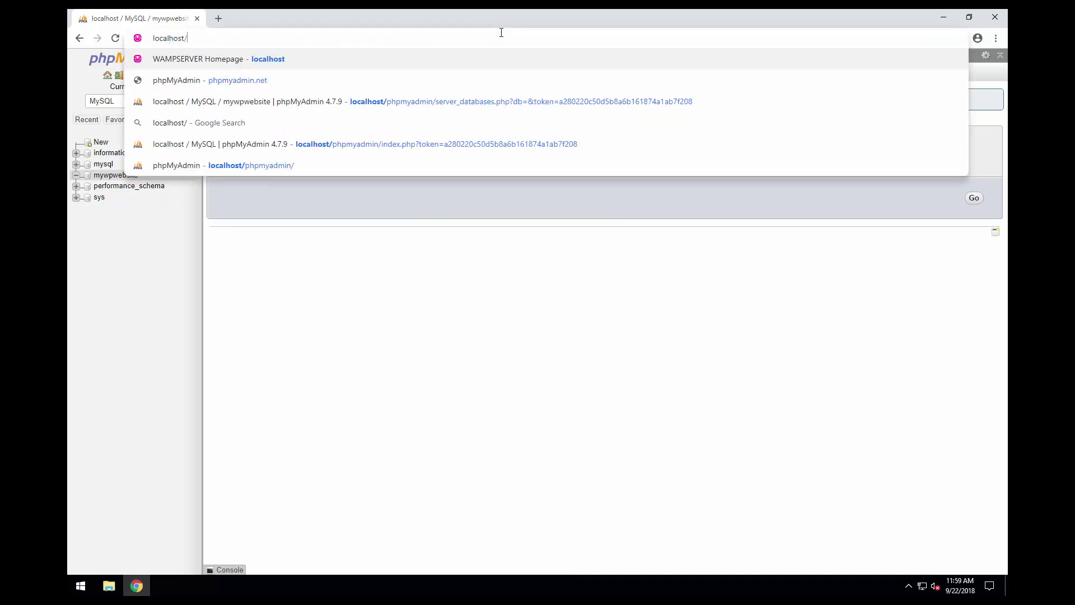
type("mywp")
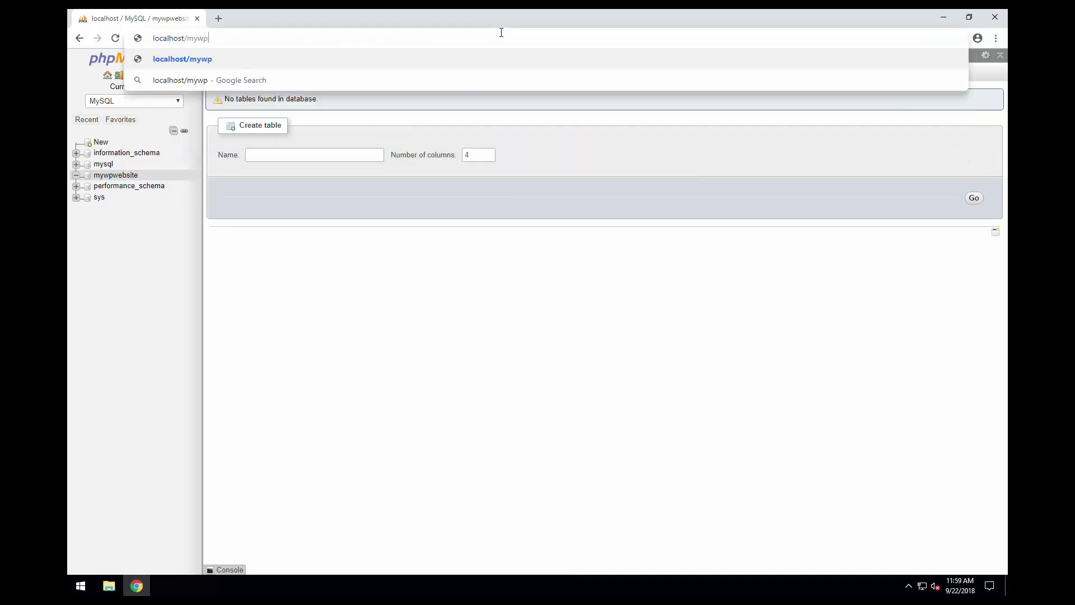
type("websit")
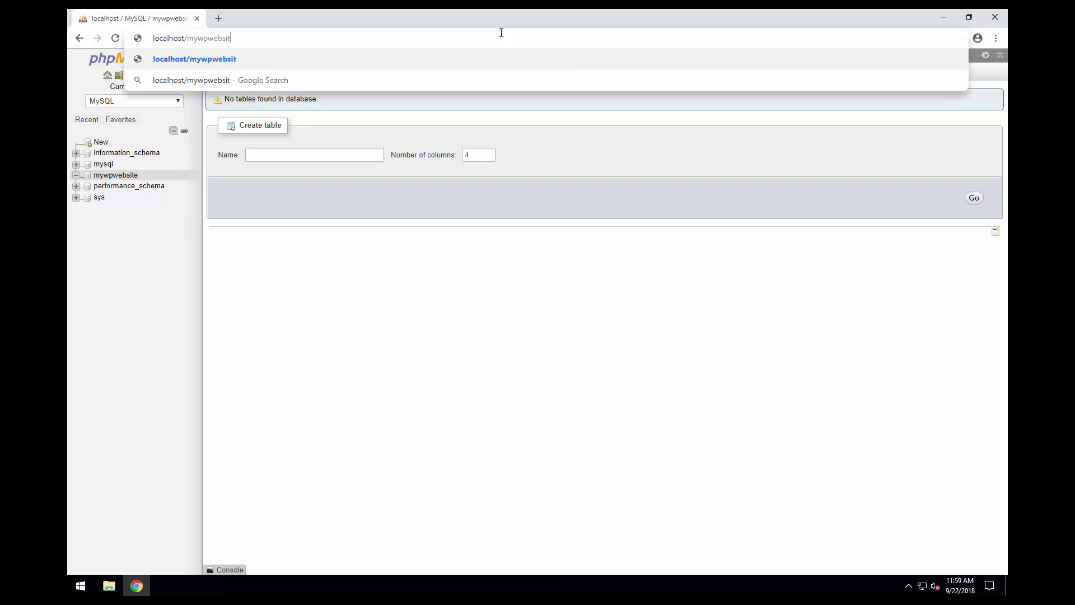
type("e/wp-admin")
key("Return")
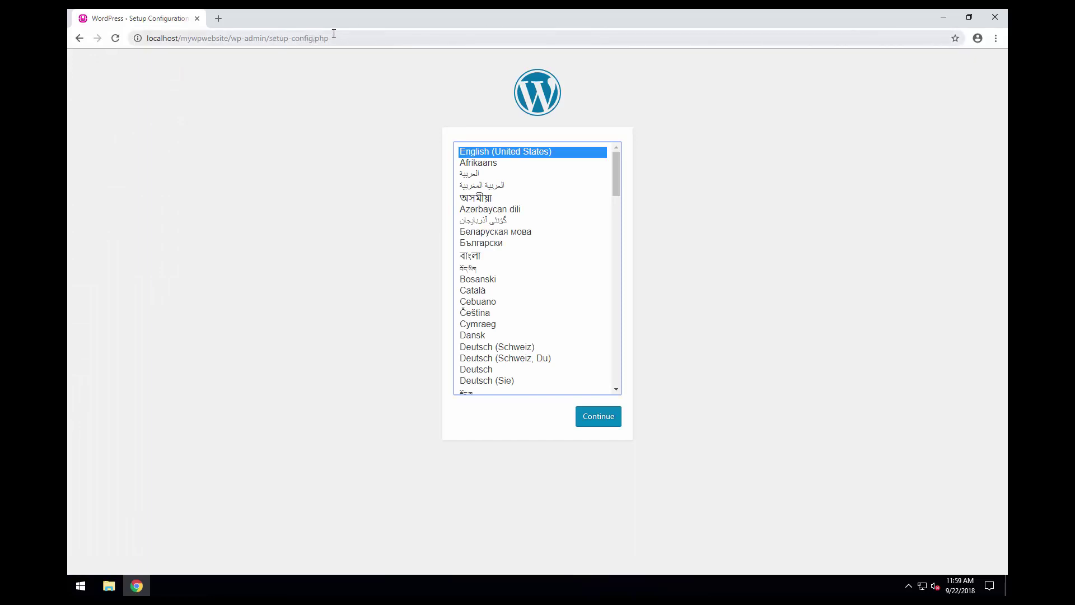
left_click(594, 421)
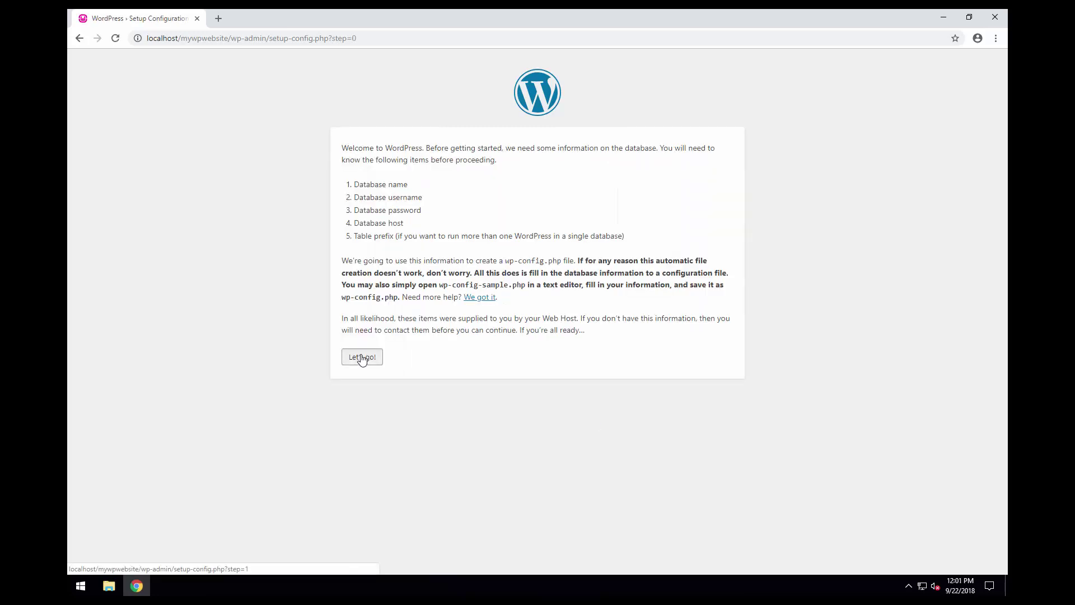
left_click(361, 357)
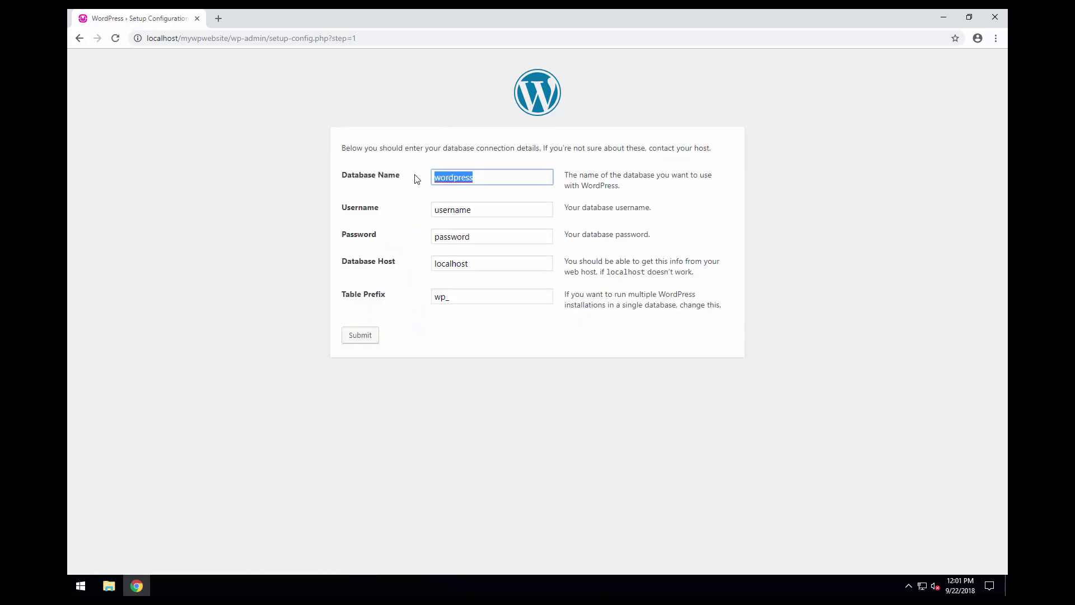
- Submit database mywpwebsite, user root, blank password, host localhost and prefix wp_
type("mywpwebsite")
key("Tab")
type("ro")
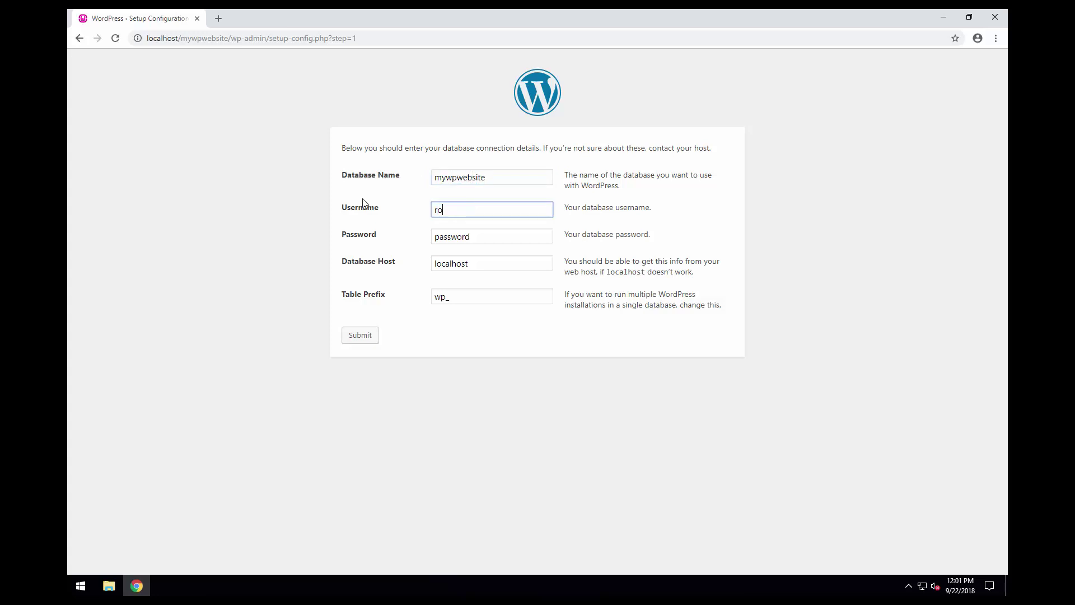
key("Tab")
key("BackSpace")
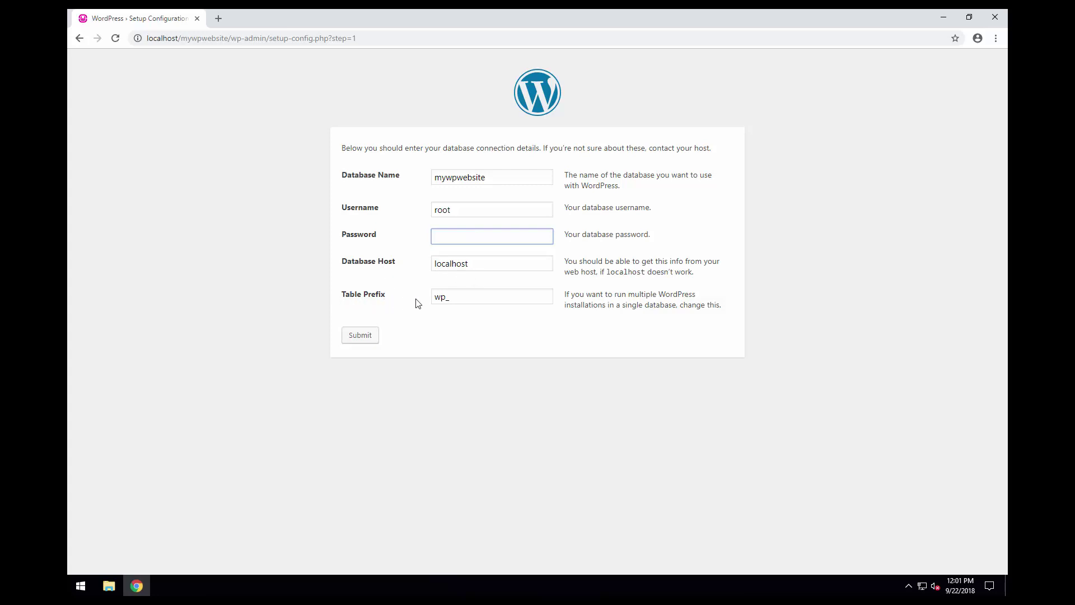
left_click(459, 299)
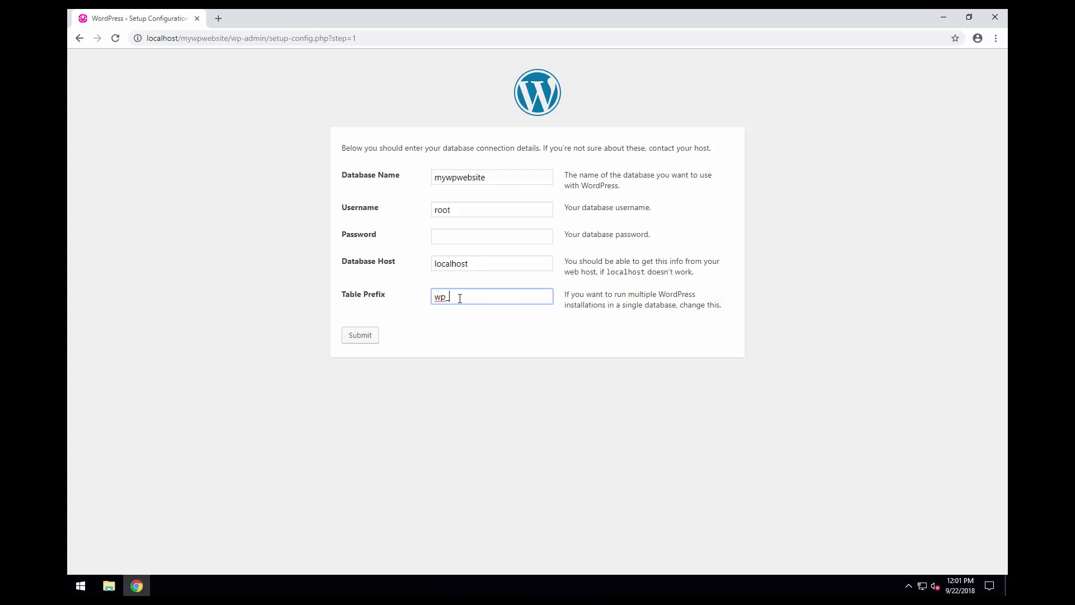
left_click(360, 336)
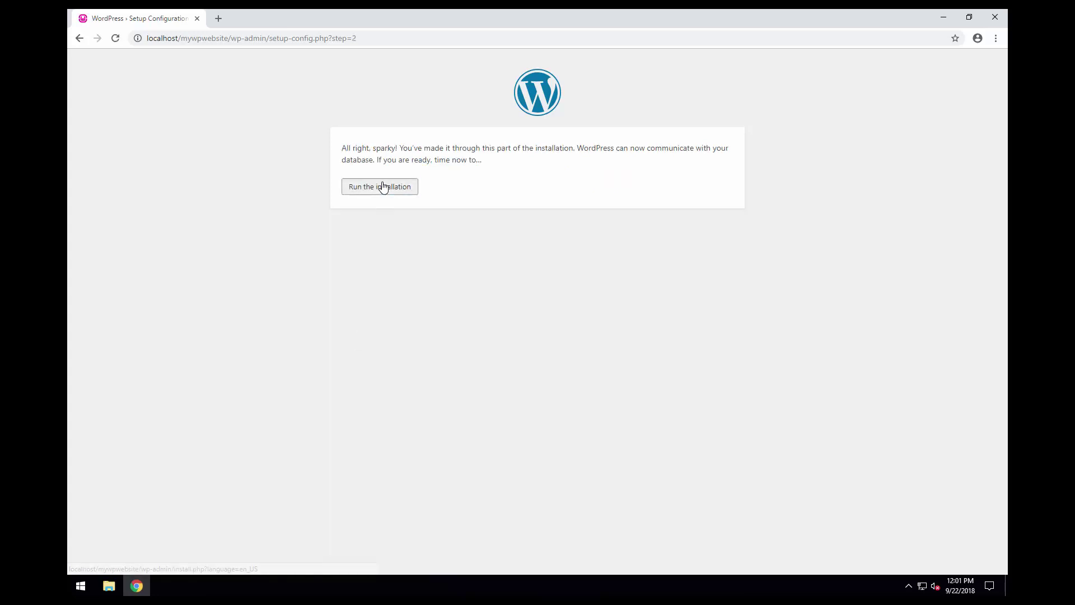
- Start the installation and enter the site title 'My WP Website'
left_click(383, 186)
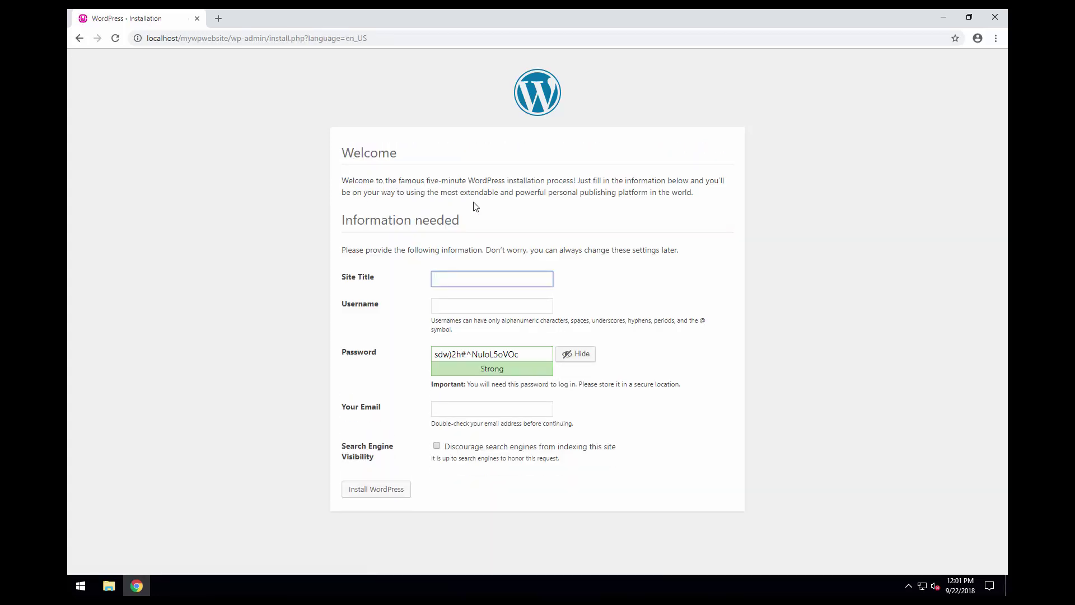
left_click(471, 283)
type("My WP Website")
left_click_drag(491, 279, 432, 279)
left_click(503, 279)
- Create the Admin account with a confirmed weak password and admin e-mail, then install WordPress
left_click(458, 306)
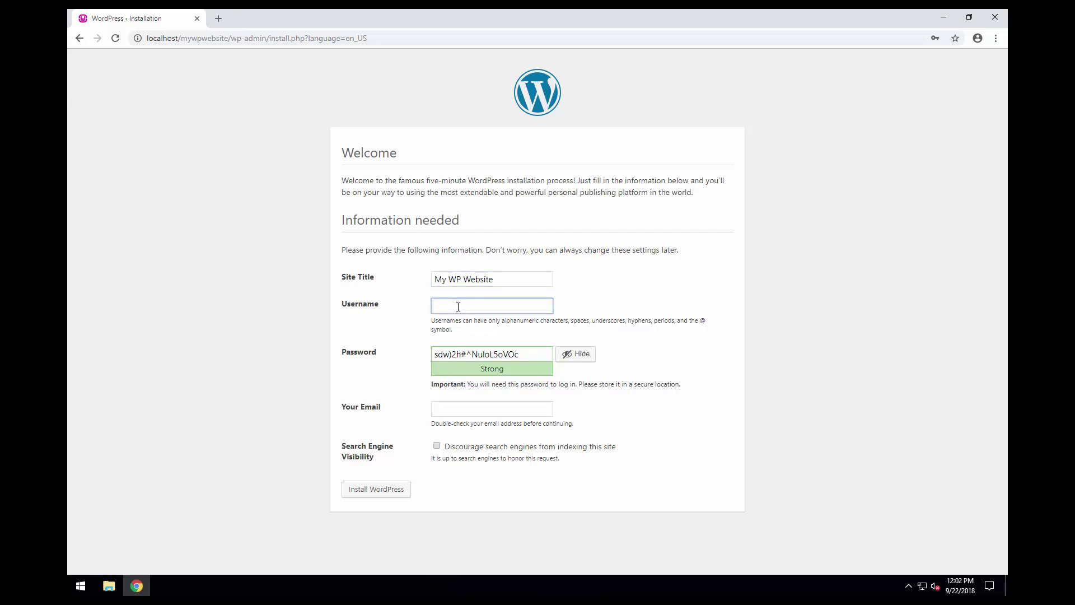
type("Admin")
key("Tab")
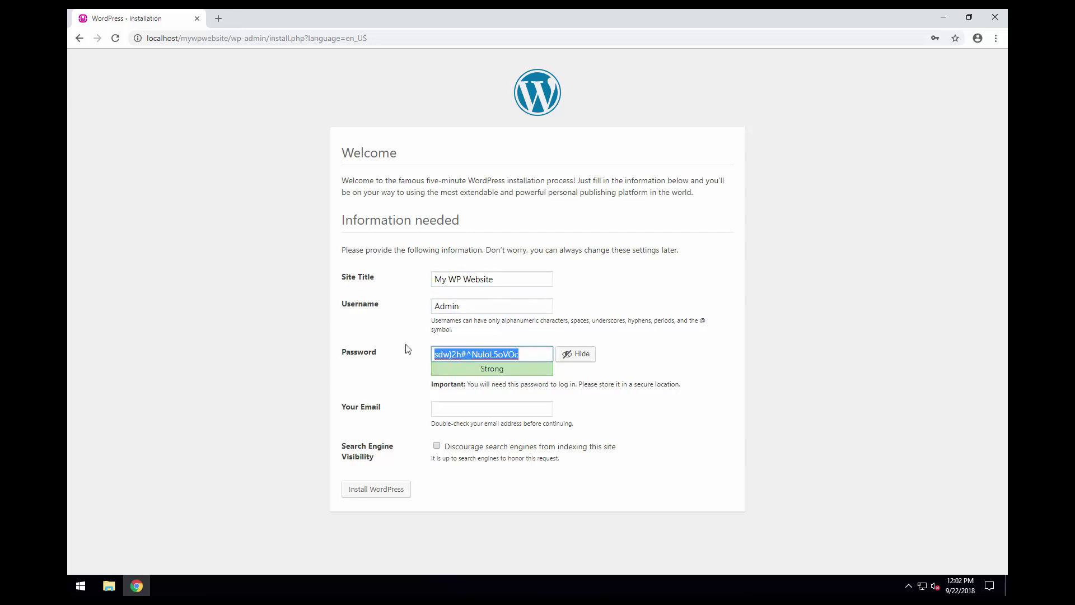
type("123456")
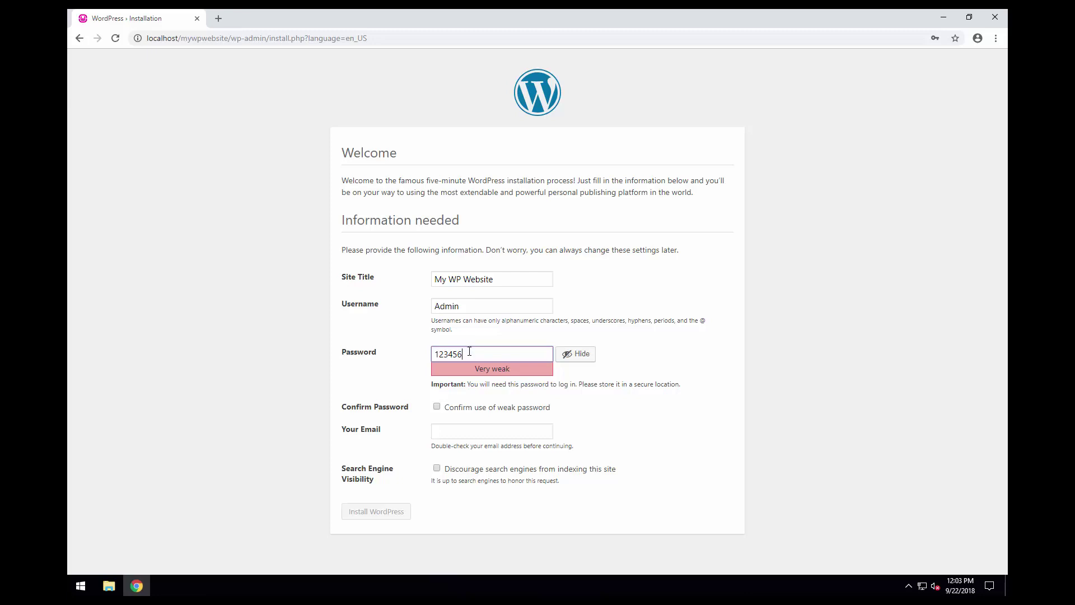
left_click(436, 406)
left_click(450, 431)
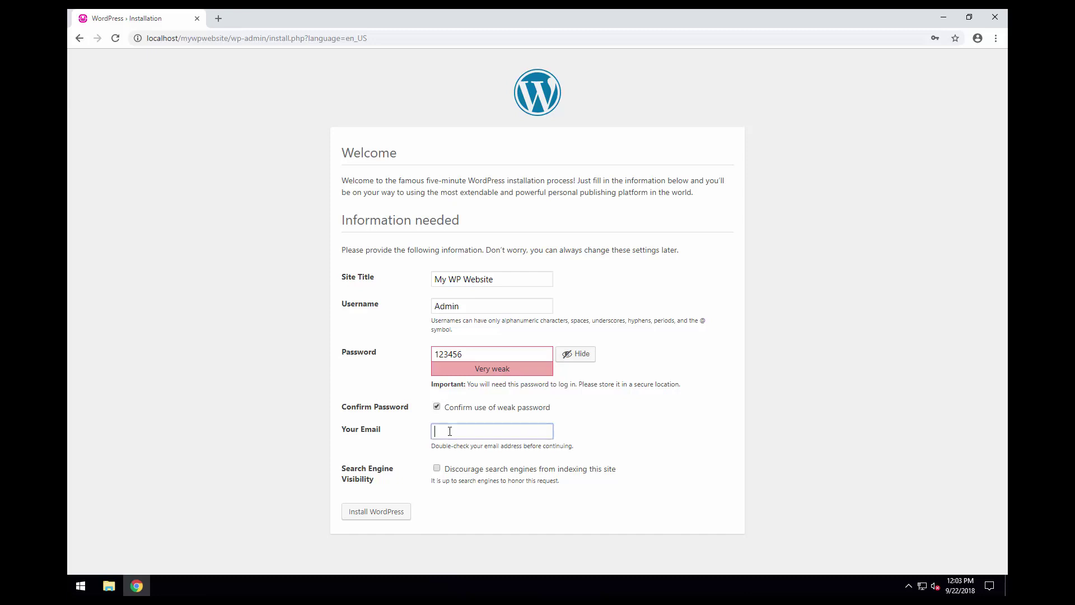
type("...")
left_click(375, 515)
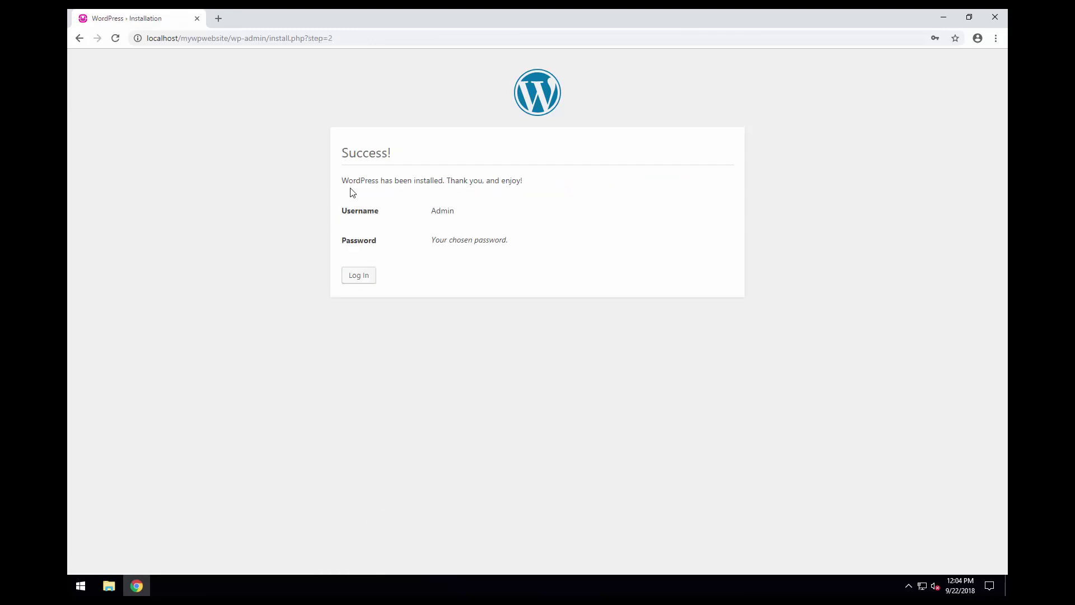
- Go to the login page and sign in with username admin and the account password
left_click(358, 276)
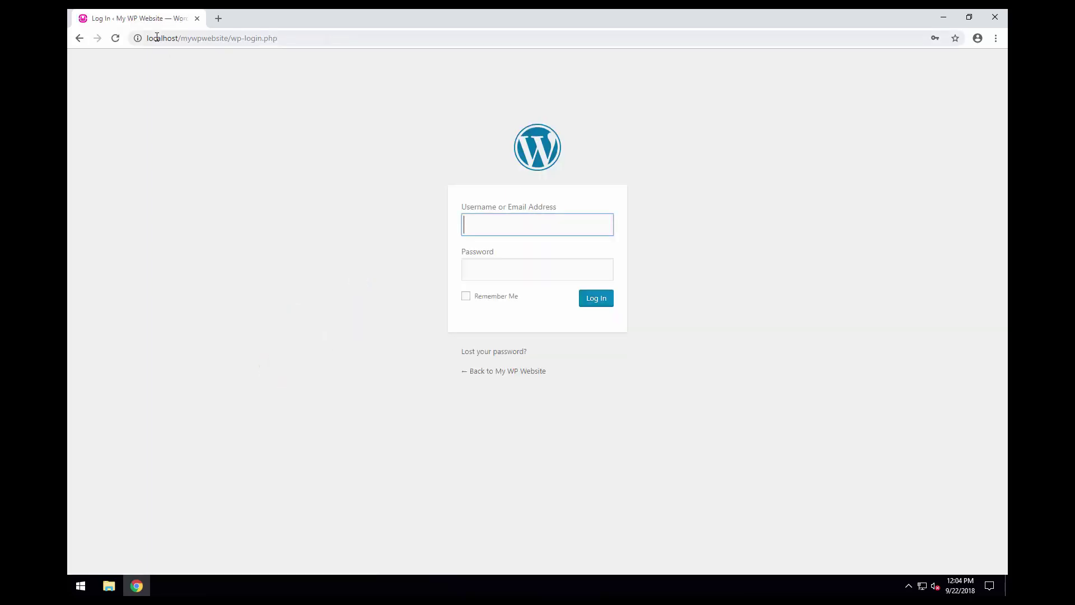
left_click(300, 39)
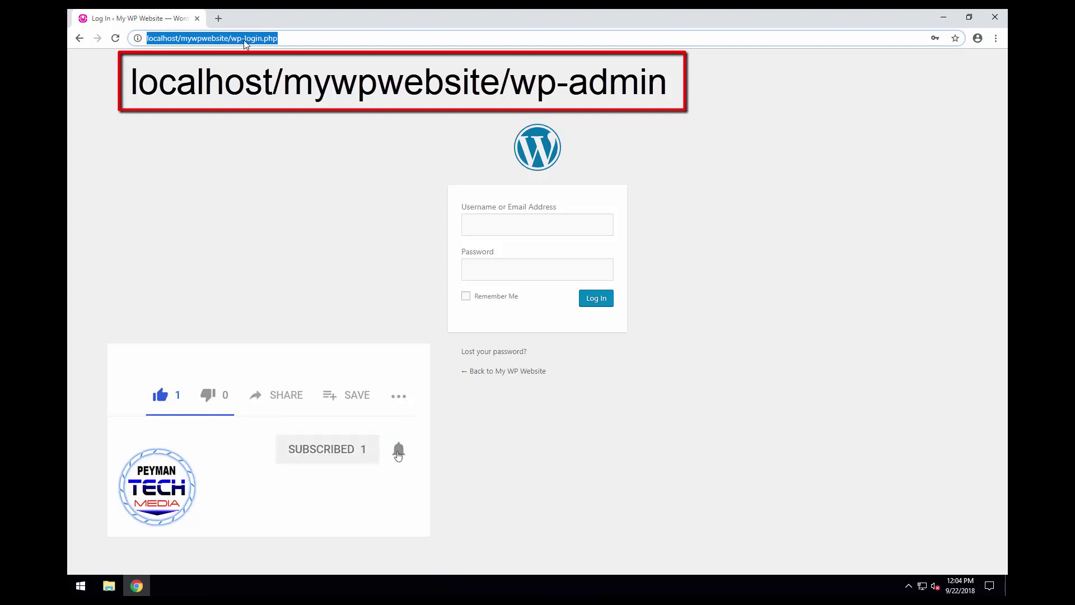
key("End")
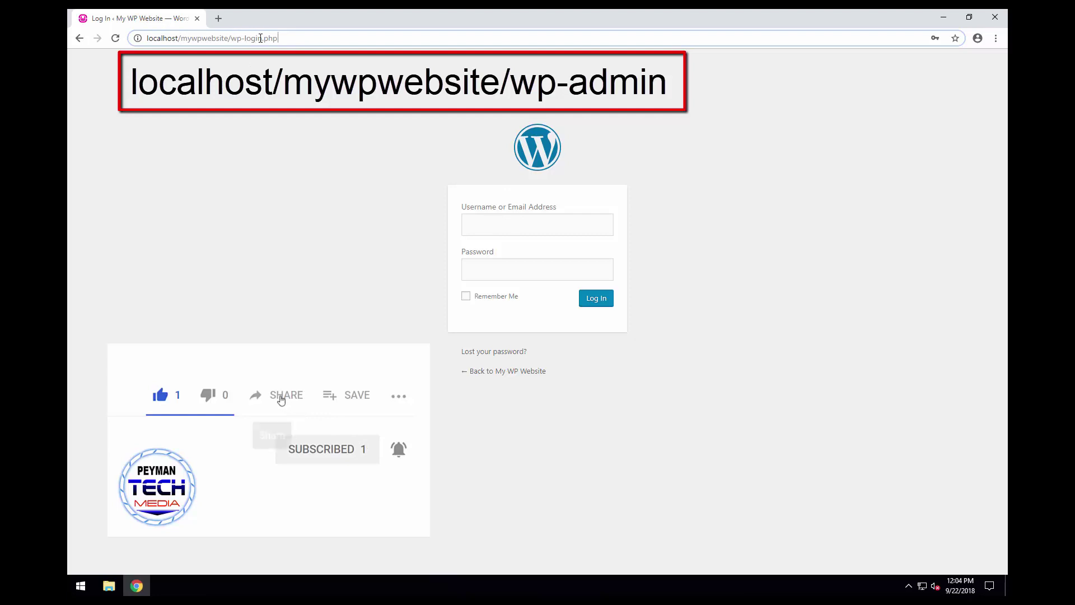
left_click(500, 221)
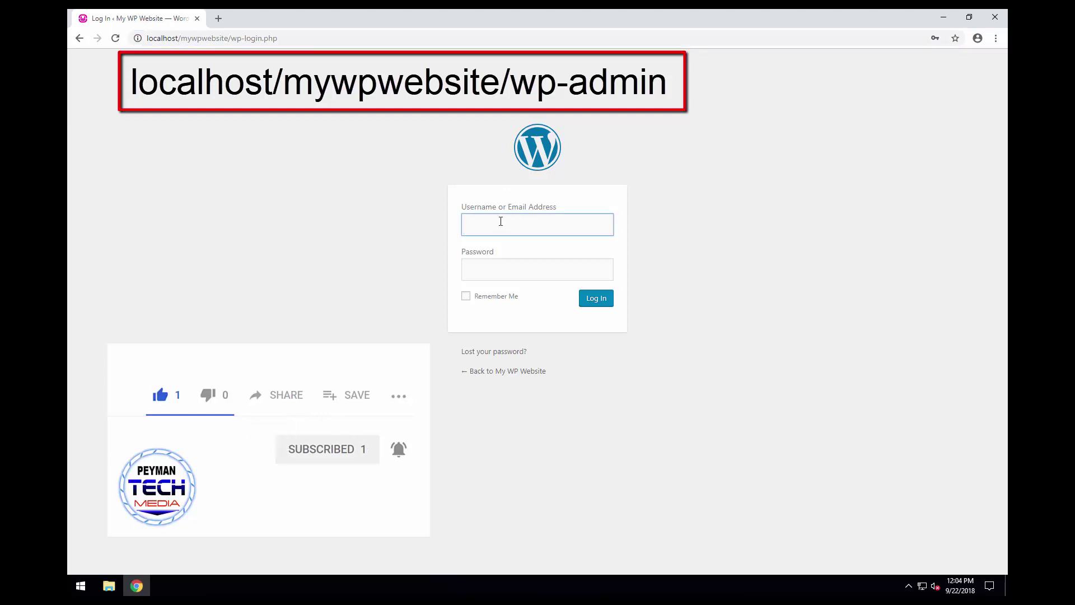
type("admin")
key("Tab")
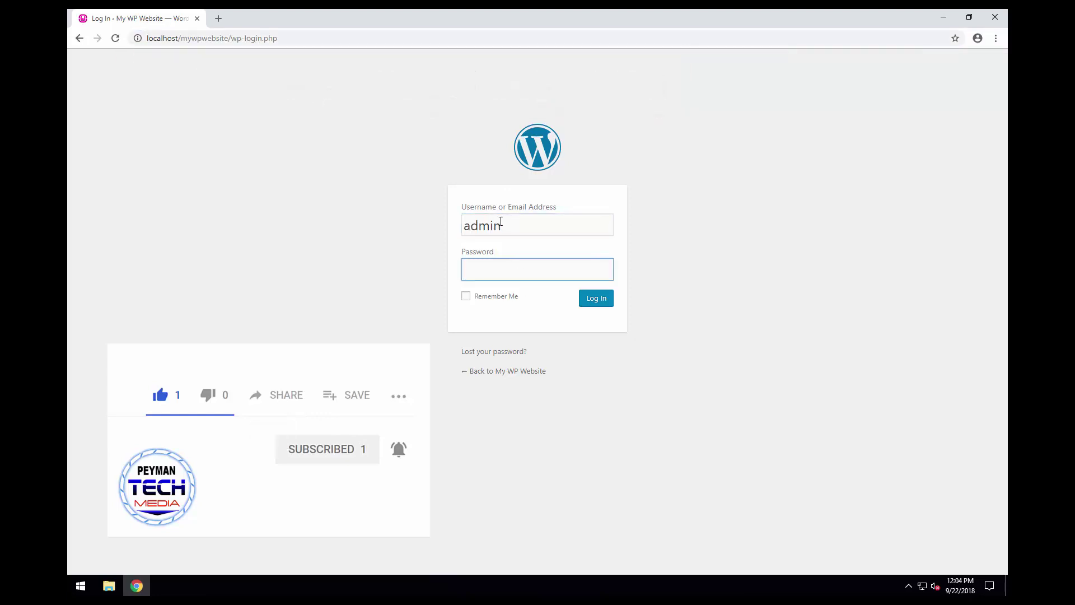
type("••••••")
left_click(597, 303)
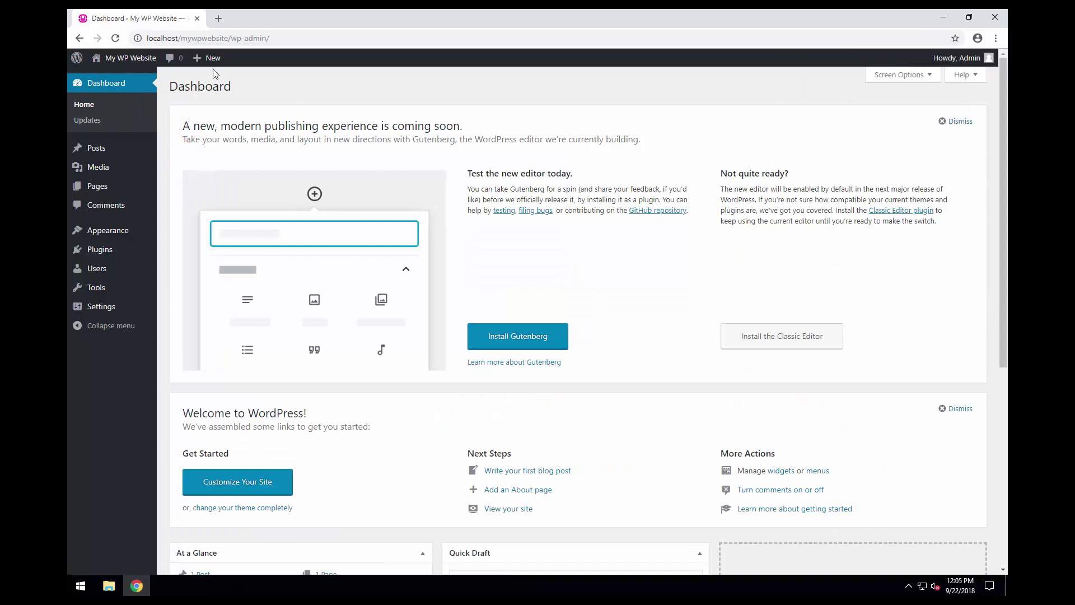
- Open the live My WP Website front page in a new tab, view it, then return to the Dashboard
mouse_move(120, 59)
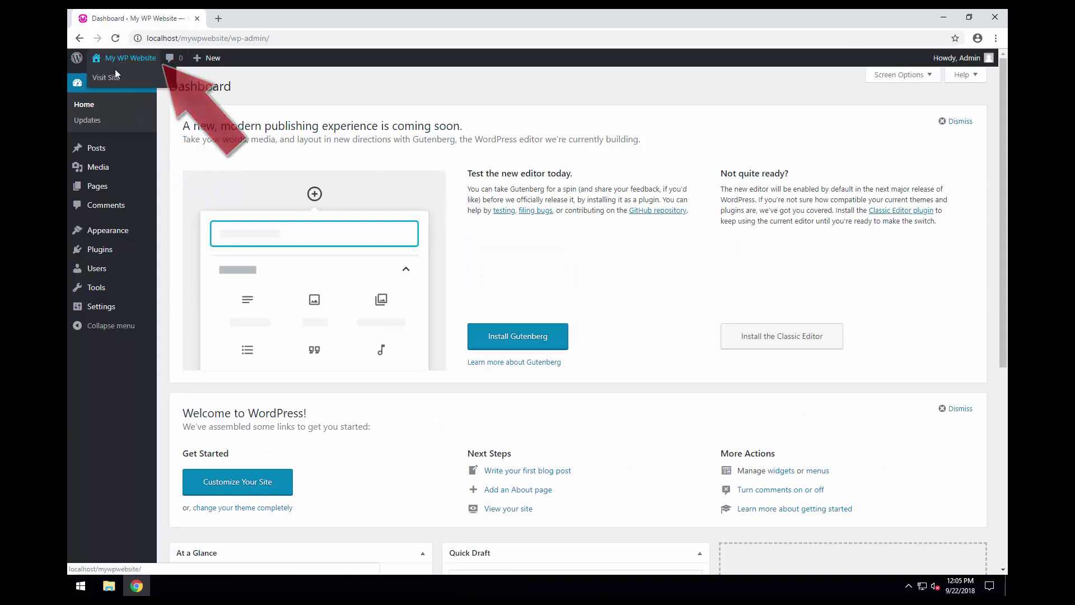
middle_click(107, 79)
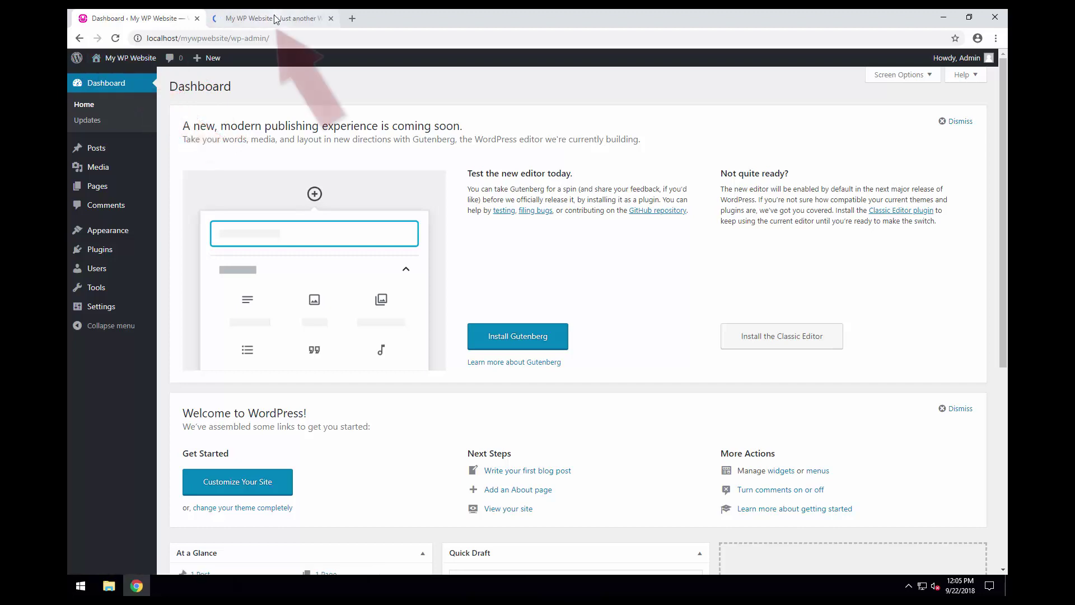
left_click(263, 18)
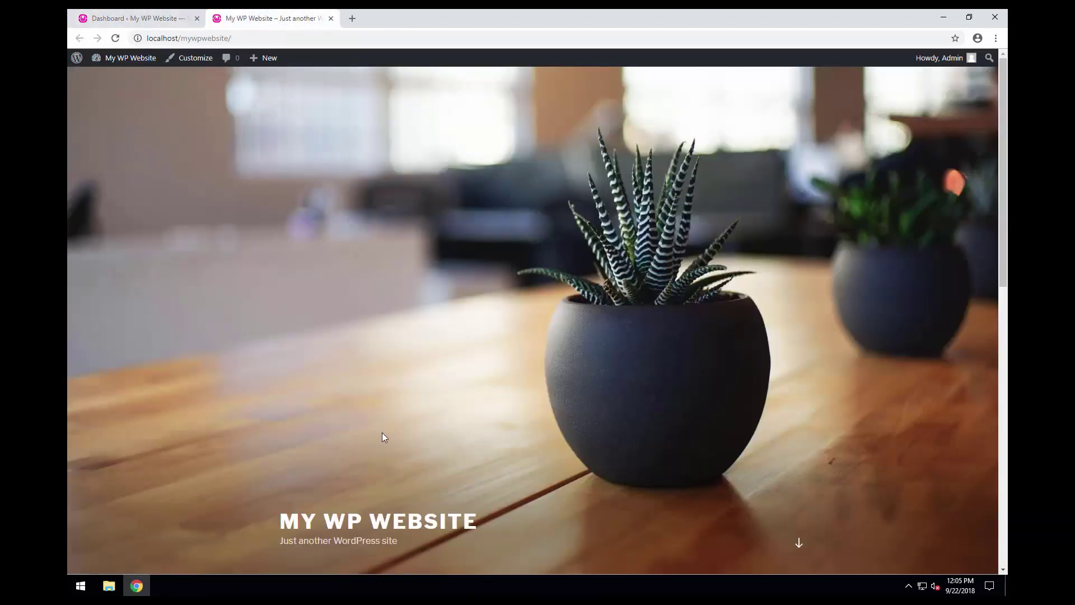
left_click(125, 19)
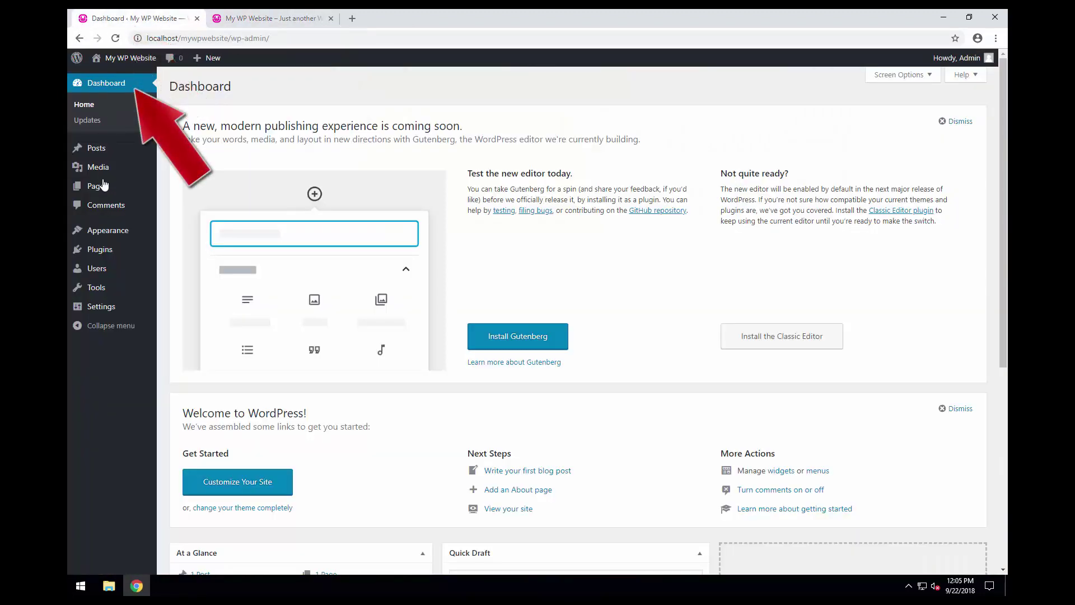
- Review the installed themes and site users, then reload the front page and return to the Dashboard tab
mouse_move(107, 230)
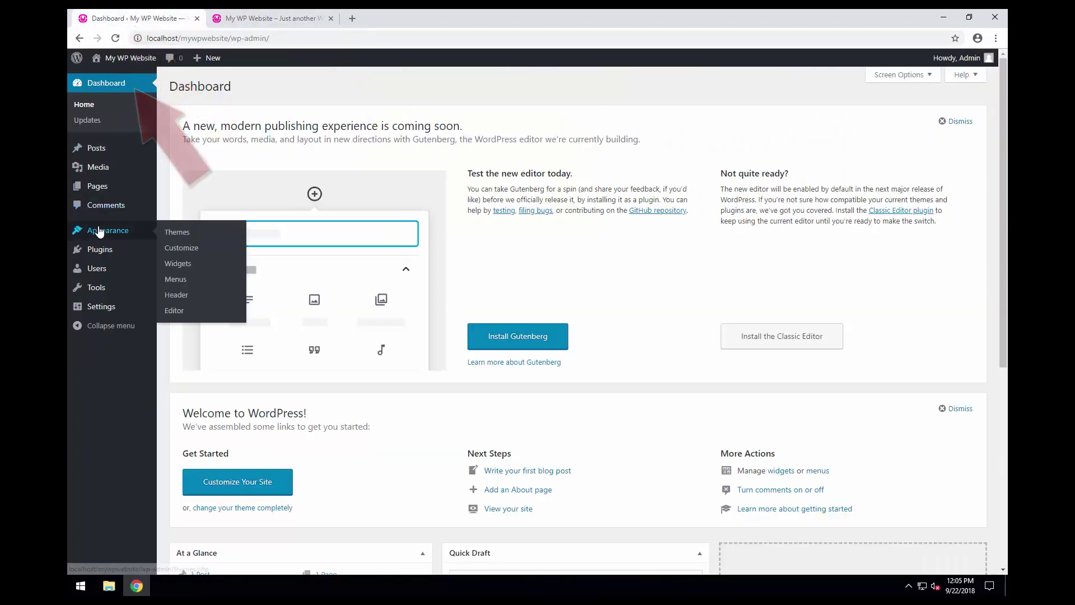
left_click(185, 234)
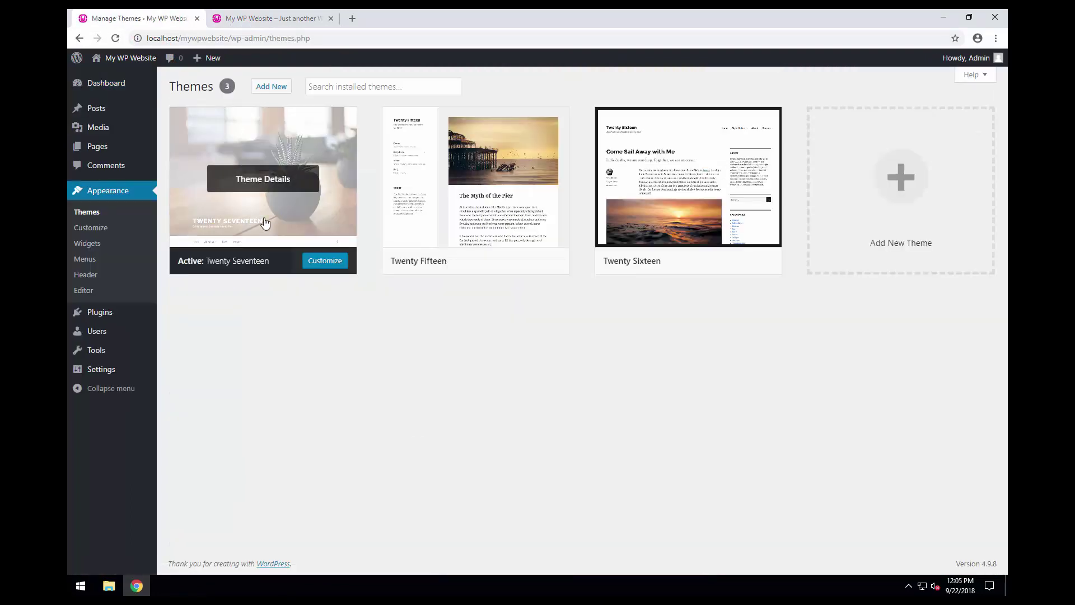
mouse_move(286, 228)
left_click(129, 333)
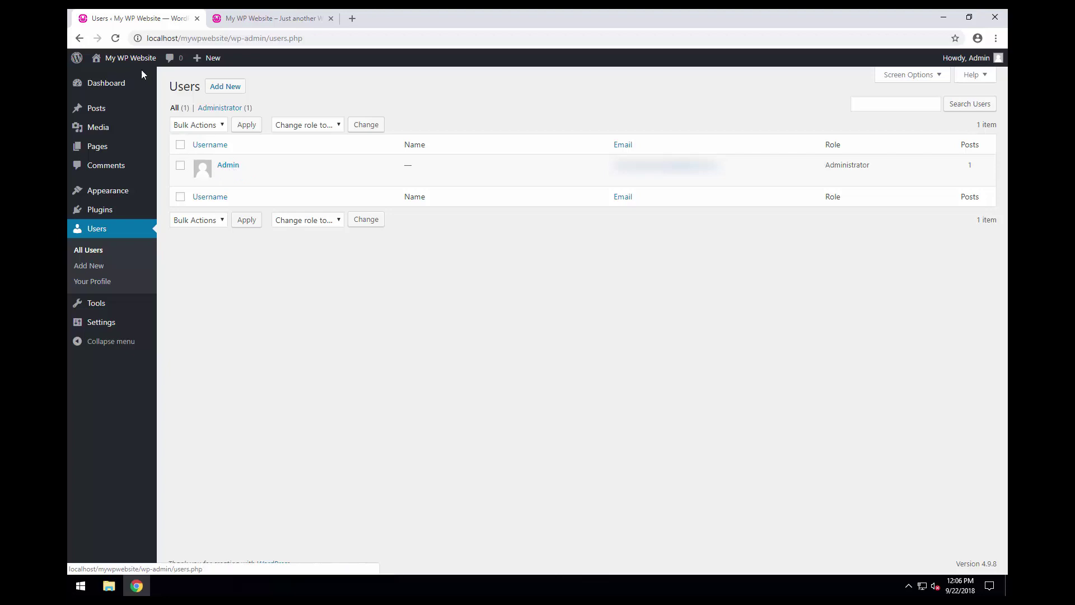
left_click(113, 59)
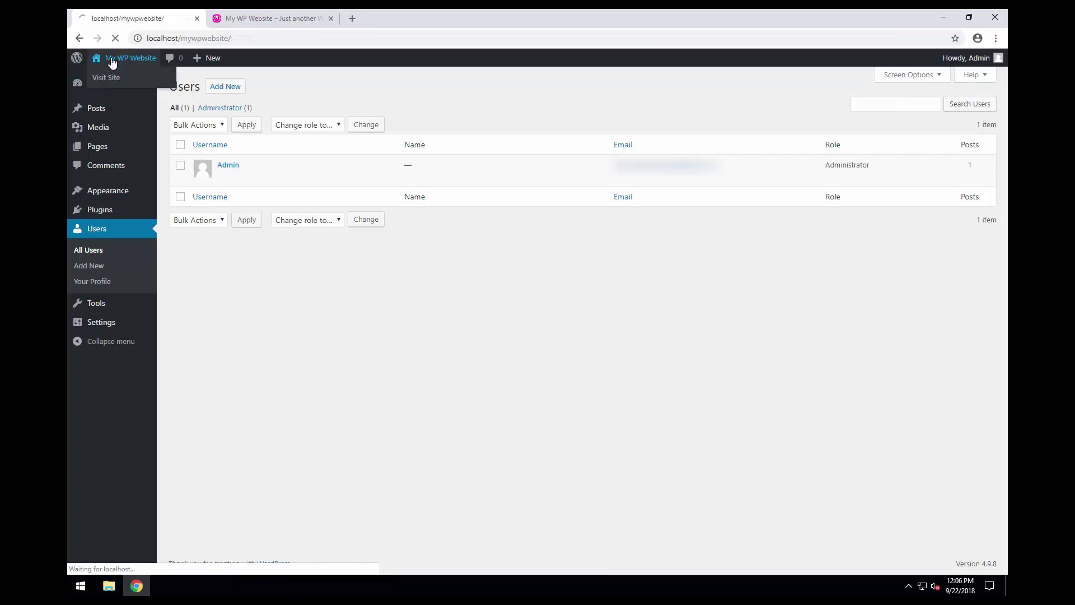
left_click(267, 20)
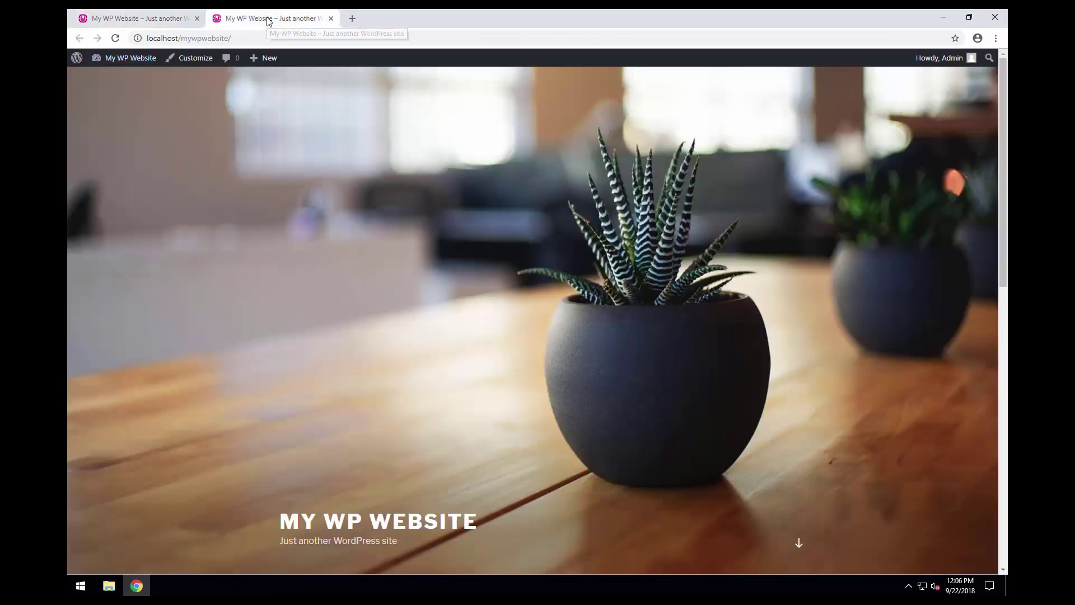
left_click(137, 18)
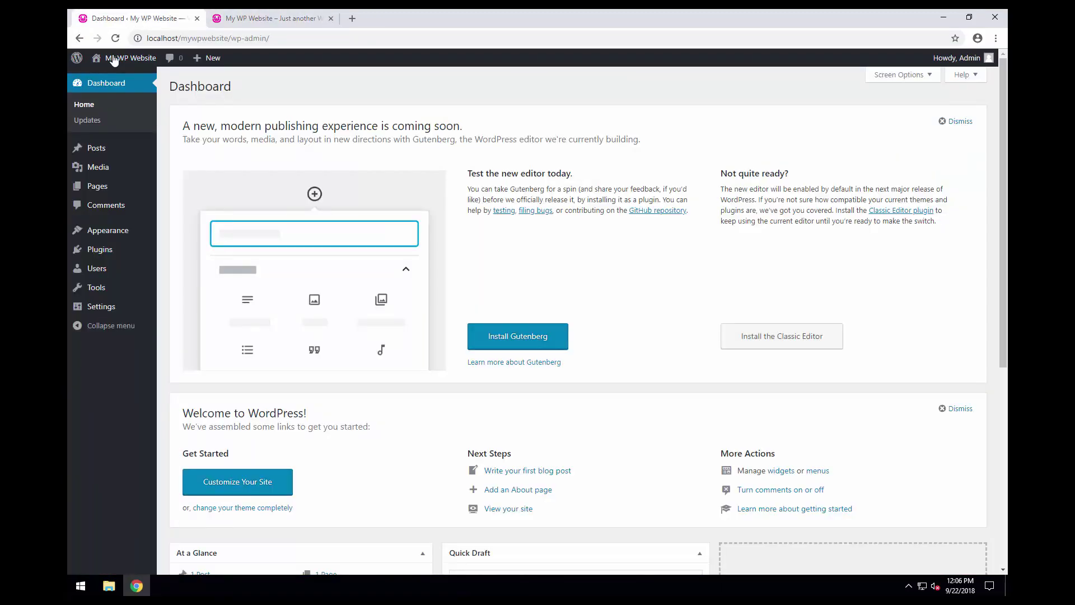